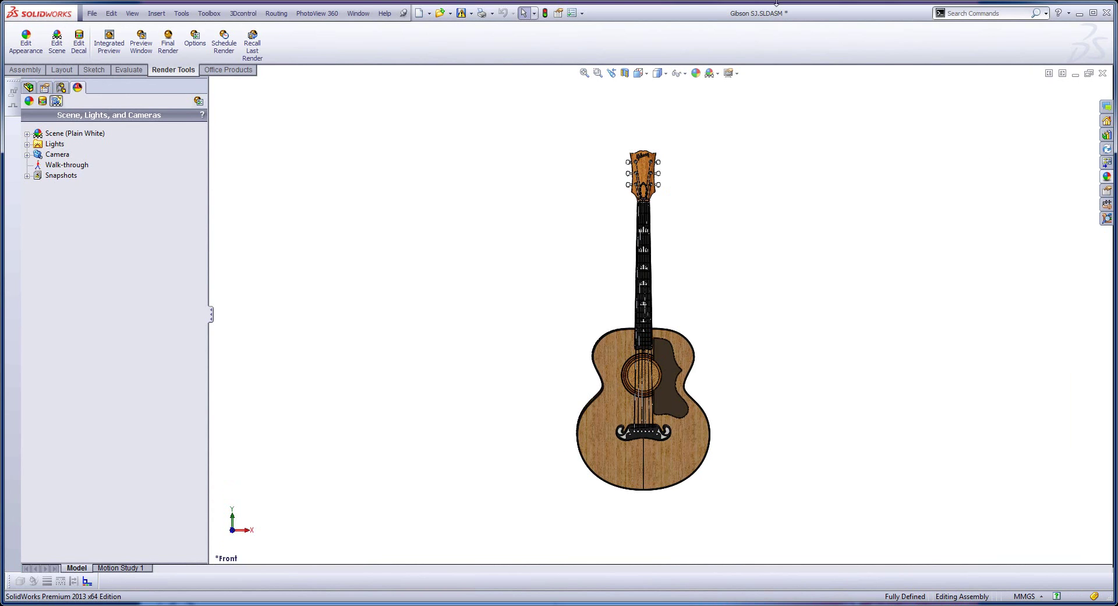
# Split the graphics area into two side-by-side views and rotate the guitar in the Right view to an angled orientation
pyautogui.click(358, 14)
pyautogui.moveTo(411, 29)
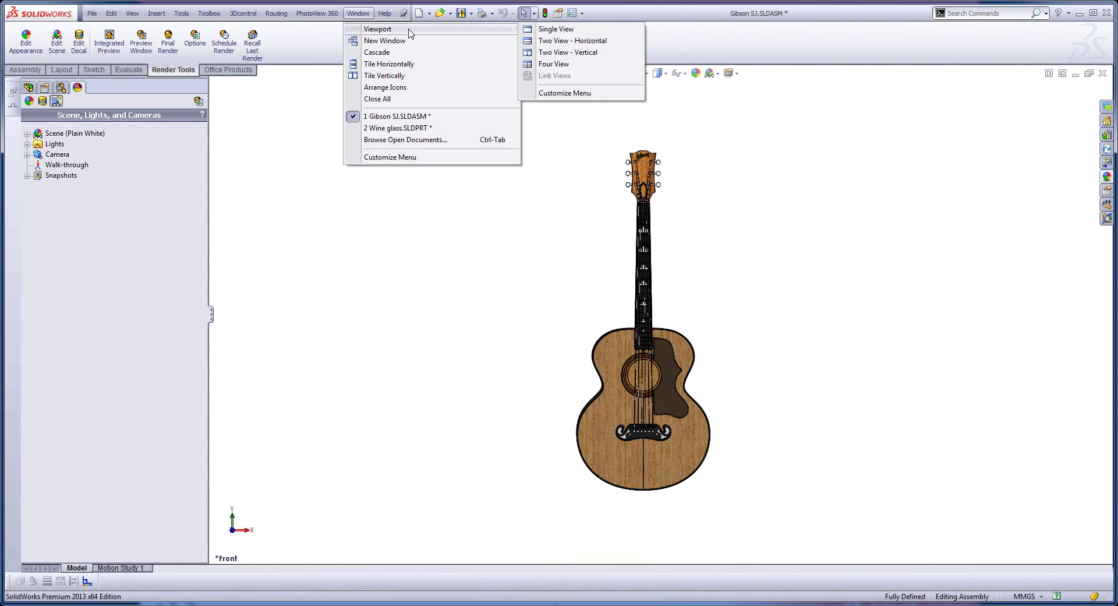
pyautogui.click(573, 53)
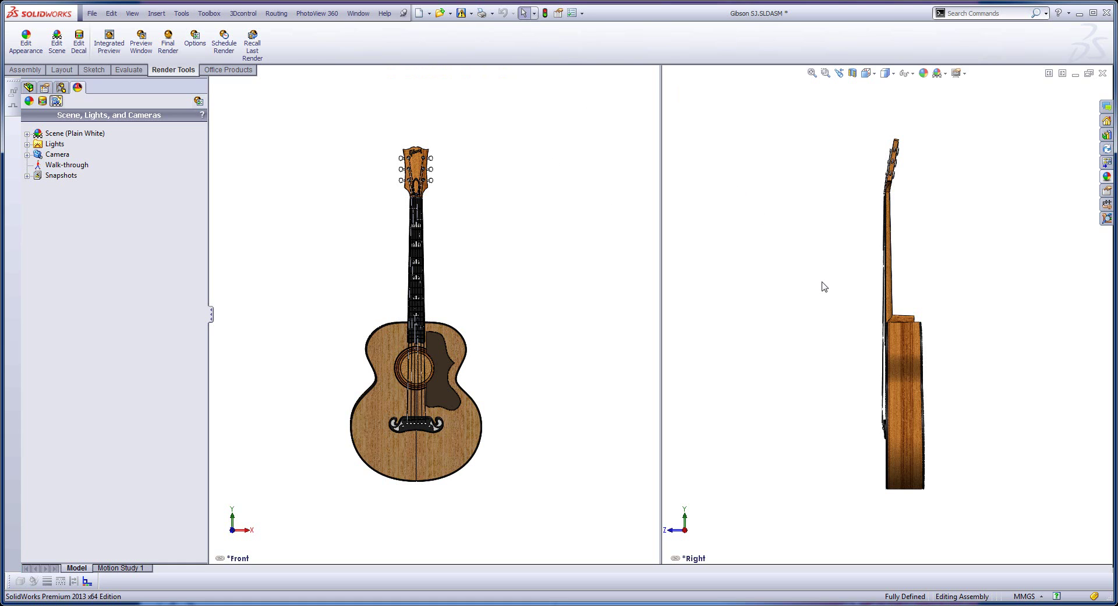
pyautogui.press('space')
pyautogui.click(867, 271)
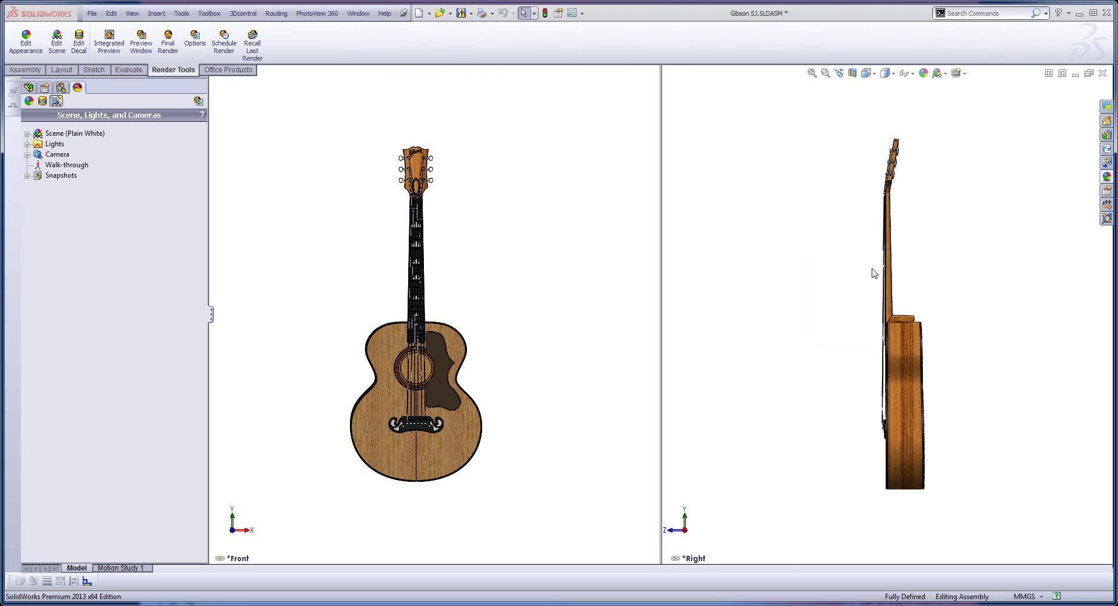
pyautogui.moveTo(825, 391); pyautogui.dragTo(1005, 322, button='middle')
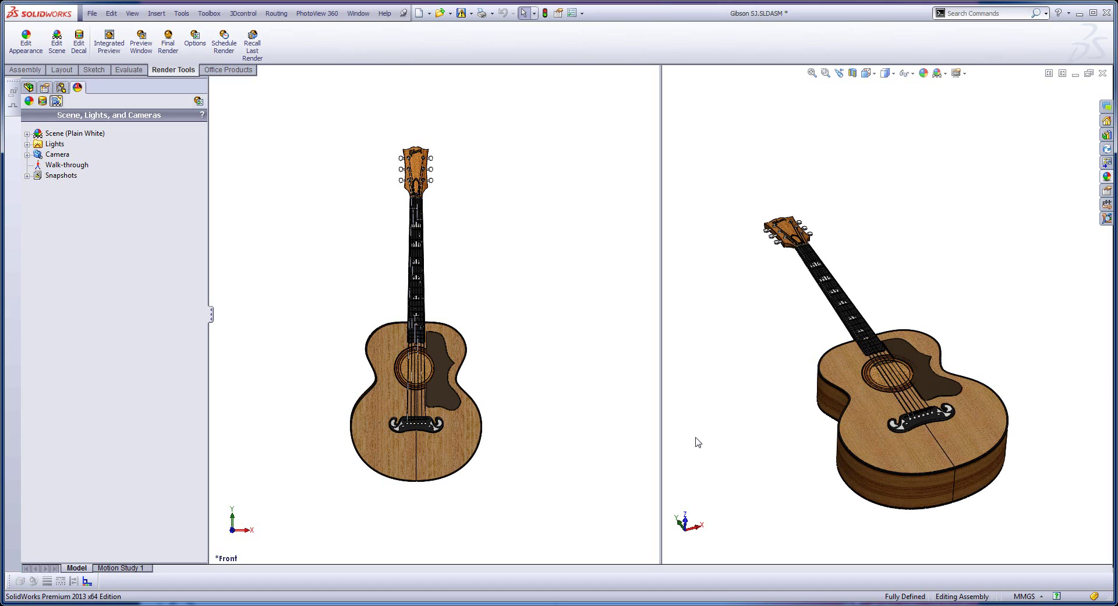
# Start the Integrated Preview in the second viewport and rotate the guitar in the Front viewport to a similar angle
pyautogui.click(110, 45)
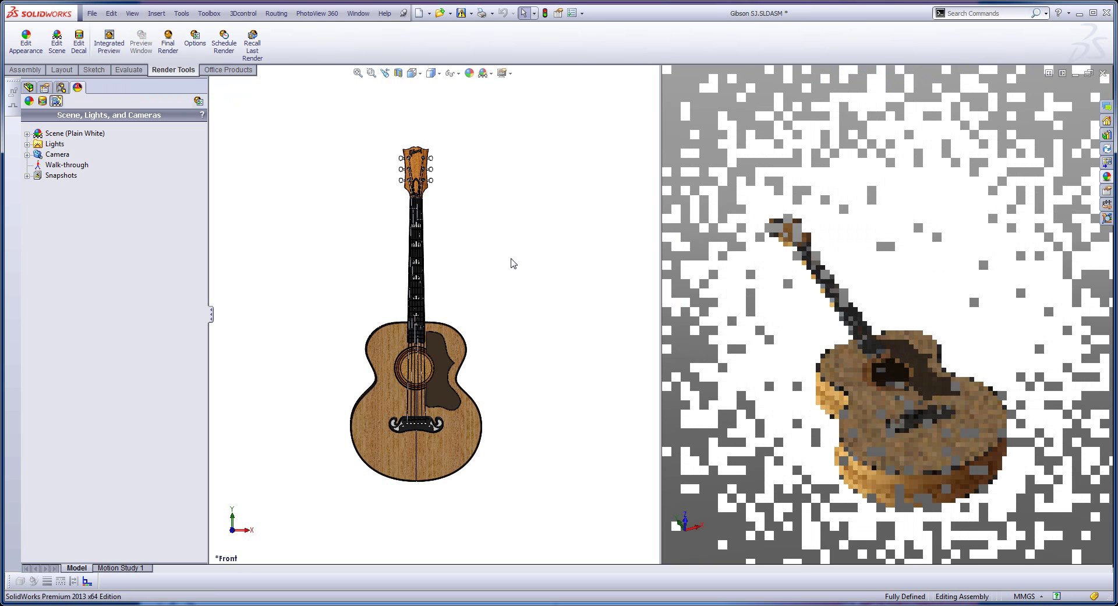
pyautogui.moveTo(512, 259); pyautogui.dragTo(466, 299, button='middle')
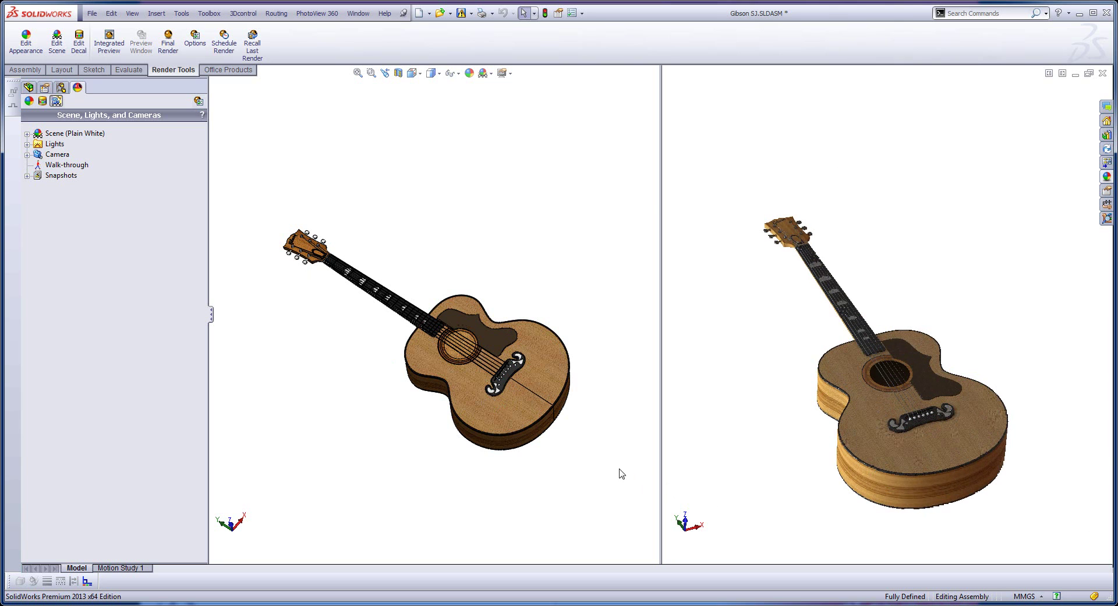
pyautogui.moveTo(409, 450); pyautogui.dragTo(375, 411, button='middle')
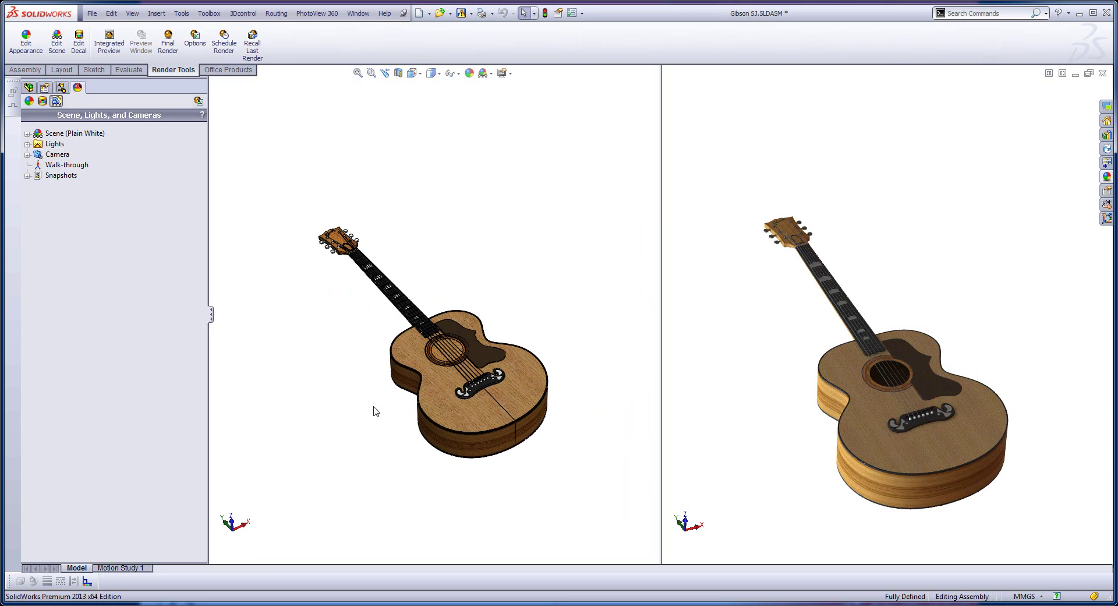
# Add a camera and target it on the inner ring face around the guitar's sound hole
pyautogui.click(132, 13)
pyautogui.moveTo(268, 84)
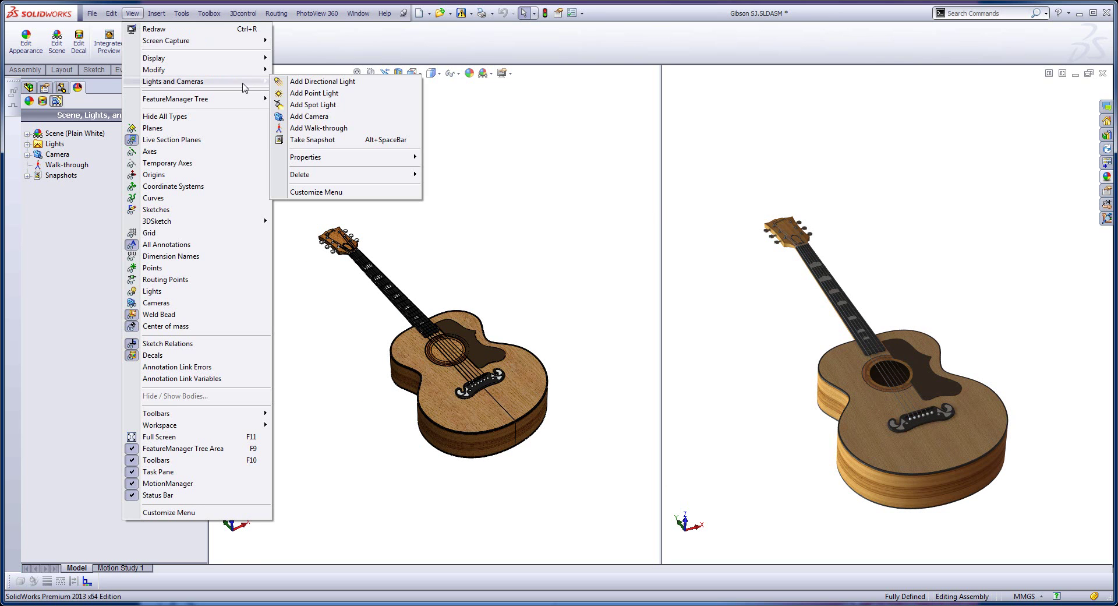
pyautogui.click(314, 118)
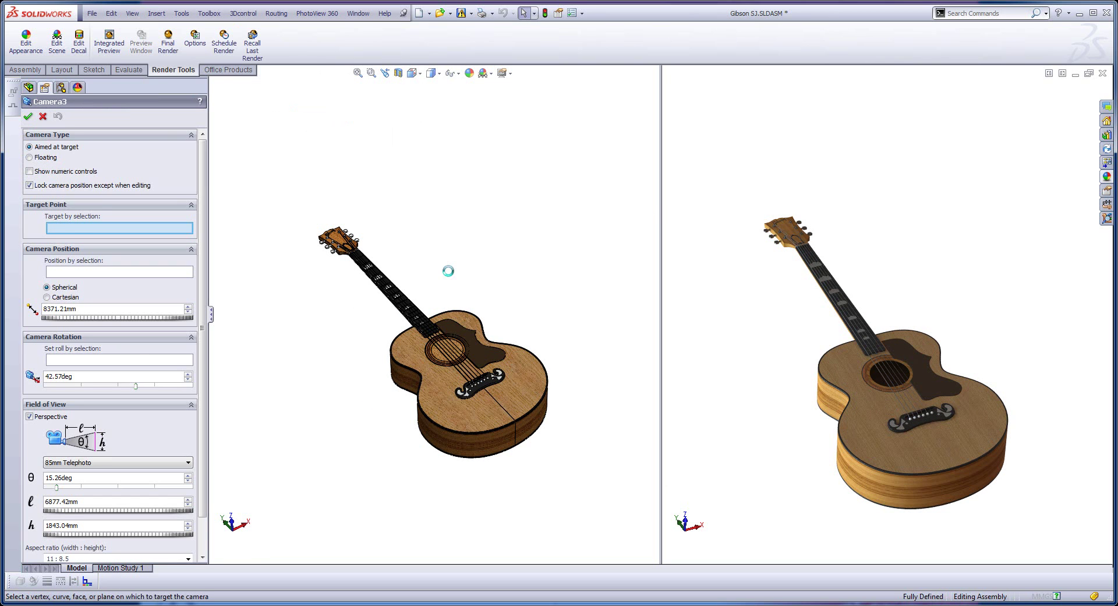
pyautogui.scroll(-6, 463, 354)
pyautogui.click(428, 355)
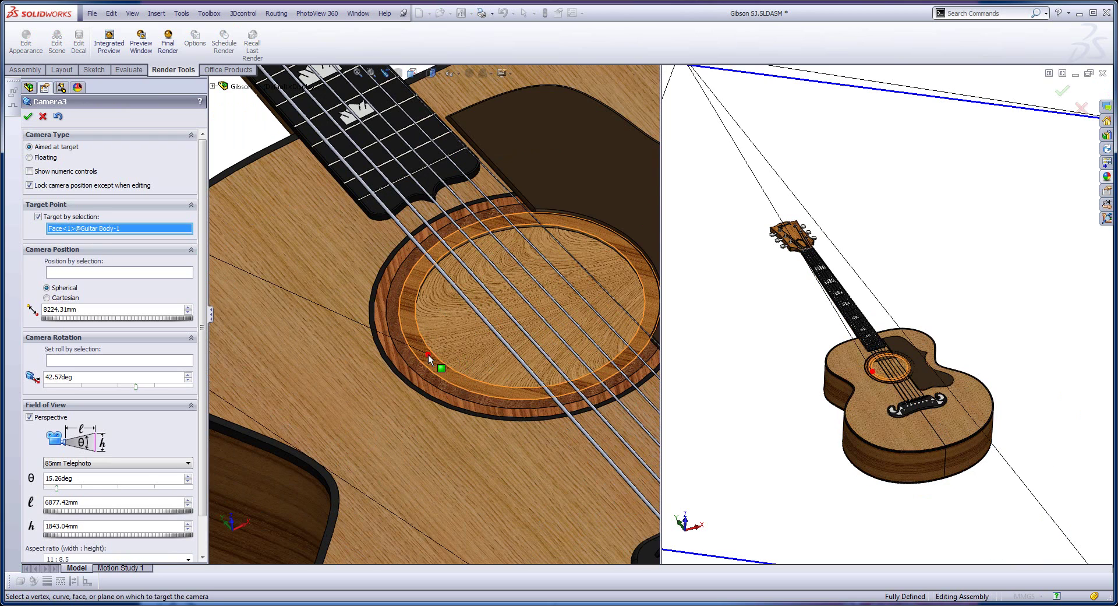
# Move the camera to about 7617 mm from its target and show the new camera's view in the second viewport
pyautogui.scroll(8, 431, 367)
pyautogui.moveTo(410, 339); pyautogui.dragTo(431, 354, button='middle')
pyautogui.scroll(3, 531, 413)
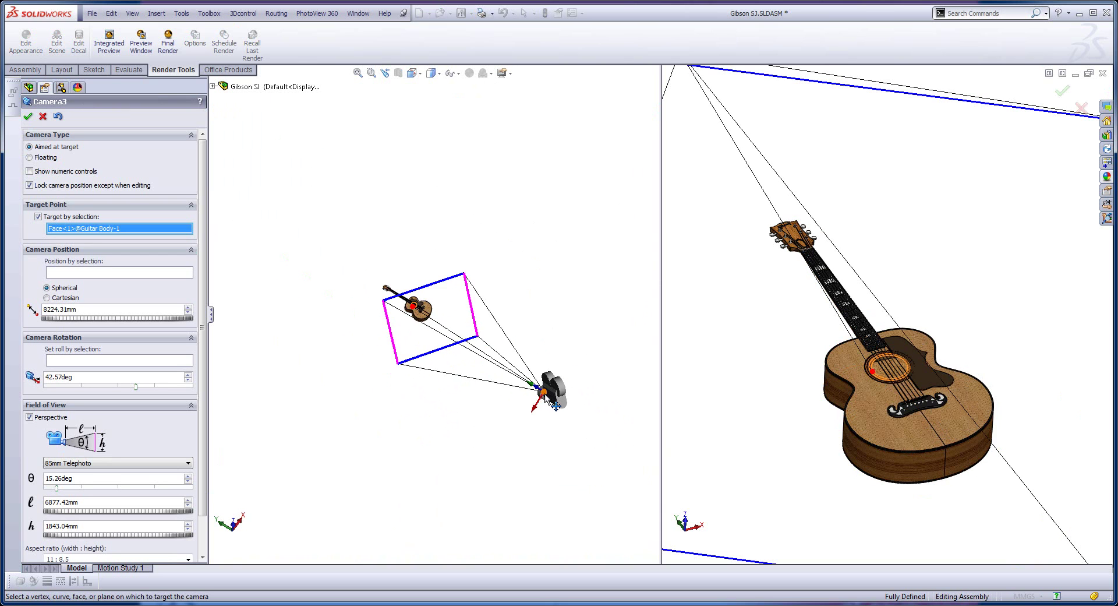
pyautogui.moveTo(541, 392); pyautogui.dragTo(474, 359)
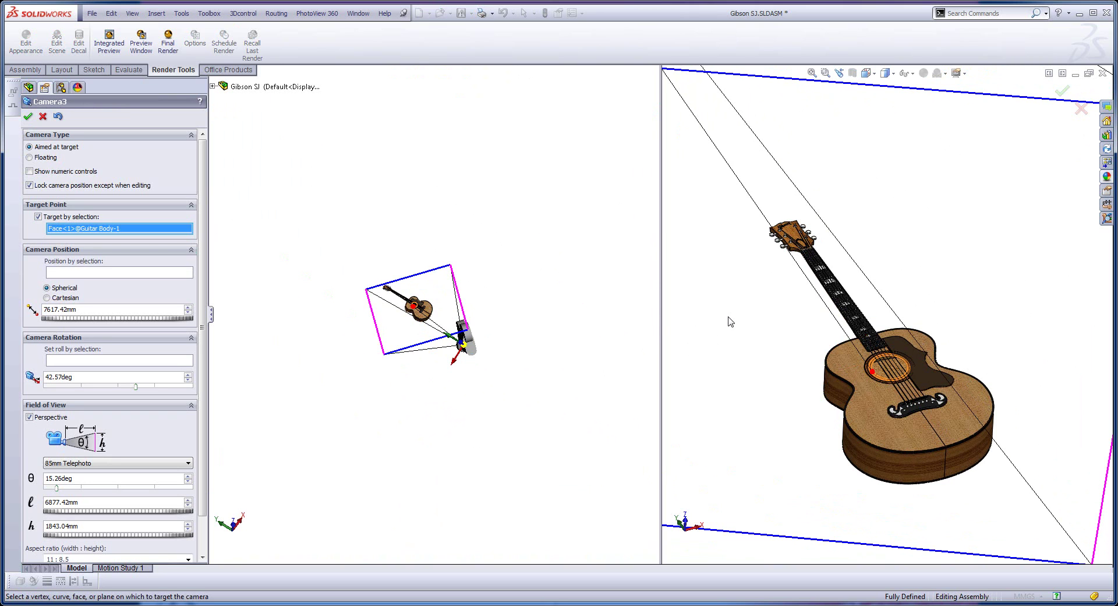
pyautogui.press('space')
pyautogui.doubleClick(675, 307)
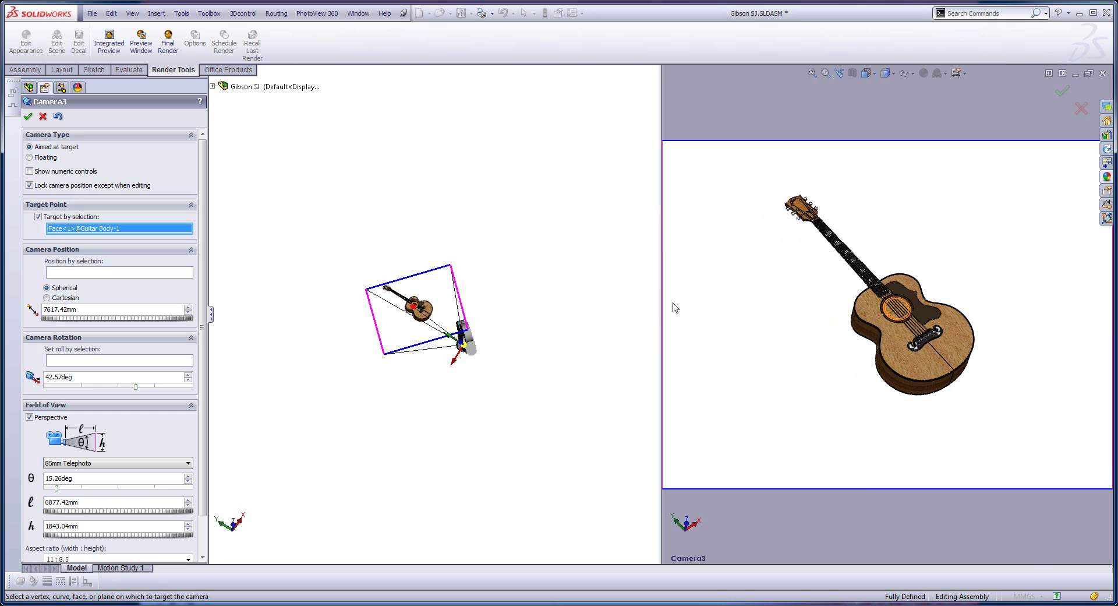
# Move the camera in to about 6232 mm from its target and widen its field of view to 16 degrees
pyautogui.moveTo(473, 349)
pyautogui.mouseDown()
pyautogui.moveTo(478, 335)
pyautogui.moveTo(439, 274)
pyautogui.moveTo(429, 367)
pyautogui.moveTo(462, 357)
pyautogui.moveTo(458, 331)
pyautogui.moveTo(457, 348)
pyautogui.mouseUp()
pyautogui.scroll(-5, 405, 304)
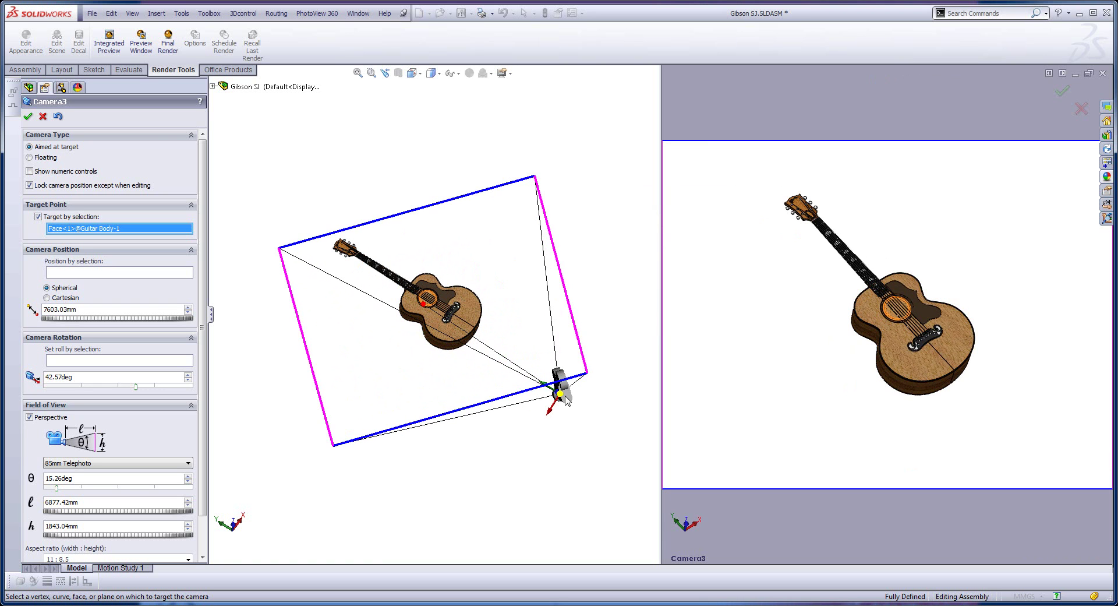
pyautogui.moveTo(564, 396); pyautogui.dragTo(537, 365)
pyautogui.moveTo(536, 365); pyautogui.dragTo(564, 274, button='middle')
pyautogui.scroll(5, 547, 229)
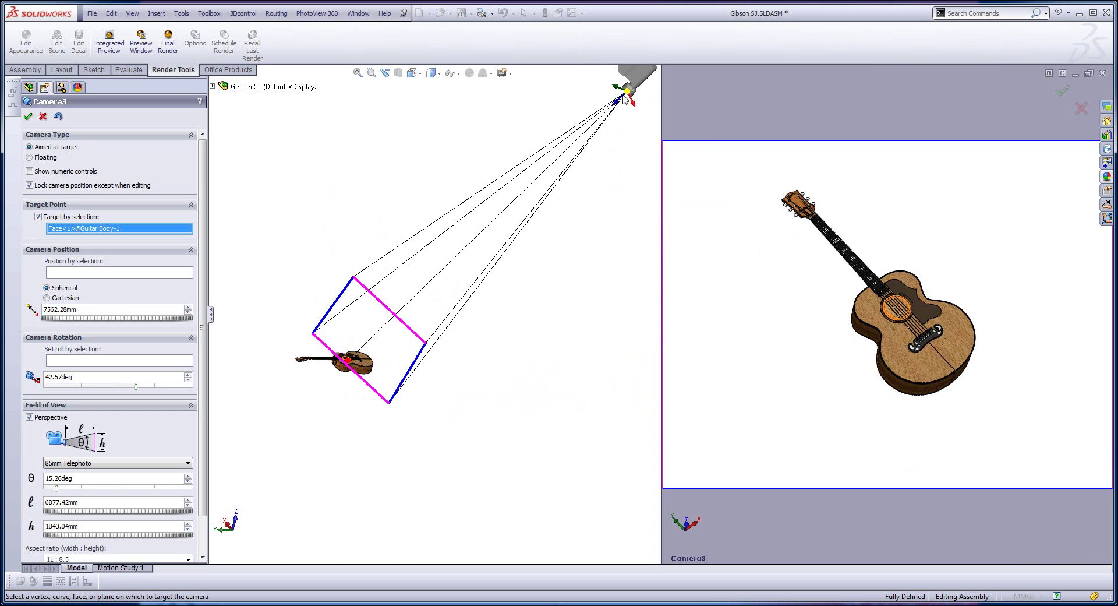
pyautogui.moveTo(624, 99); pyautogui.dragTo(563, 159)
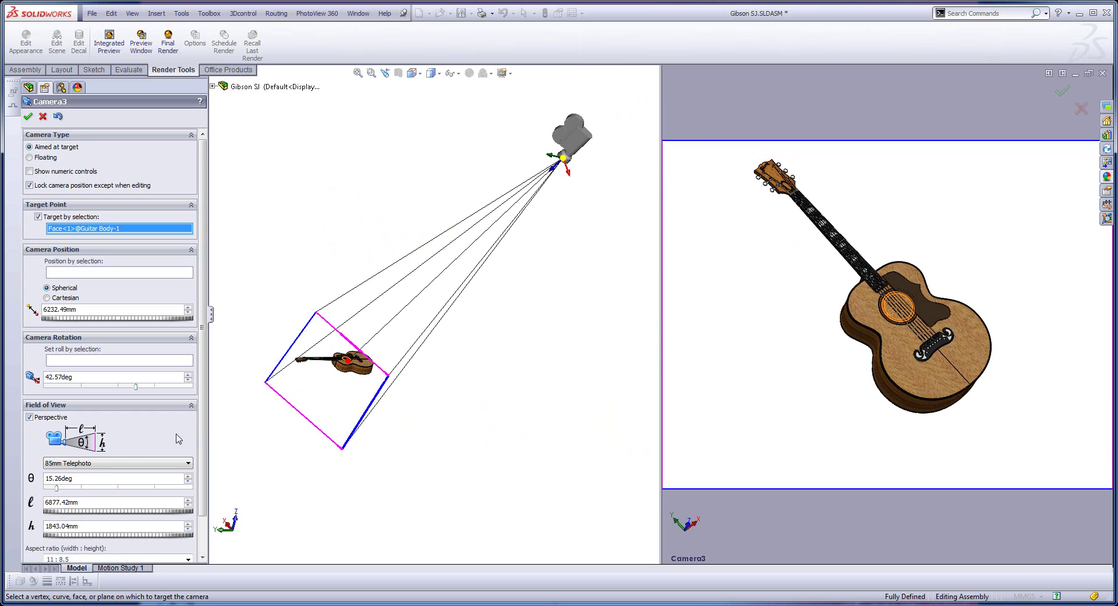
pyautogui.scroll(-2, 201, 402)
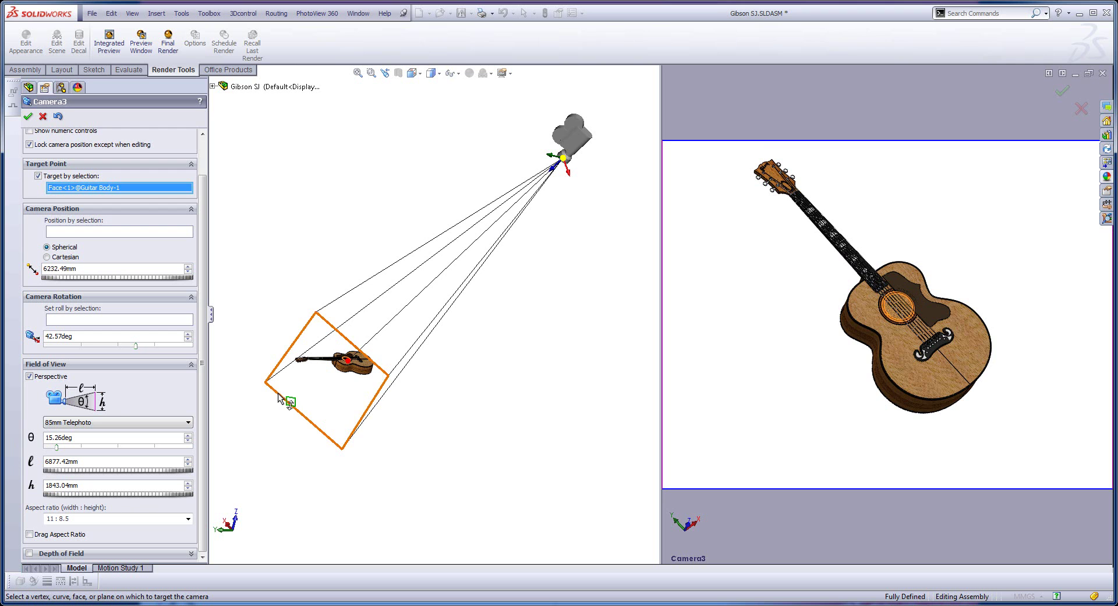
pyautogui.moveTo(277, 387); pyautogui.dragTo(249, 407)
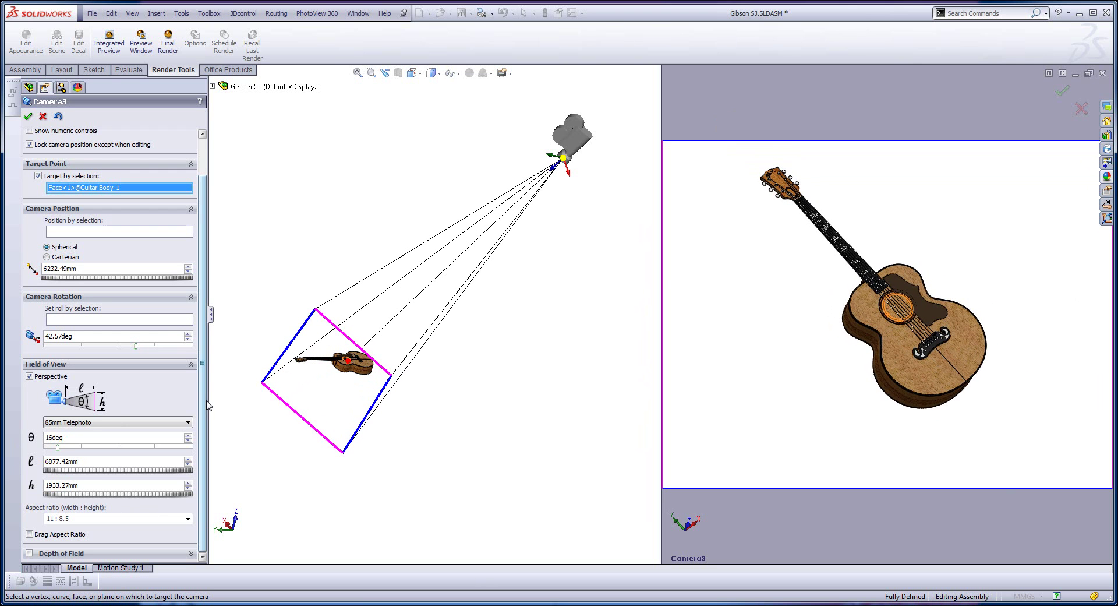
# Enable depth of field for the camera and focus it on the ring face around the sound hole
pyautogui.click(29, 553)
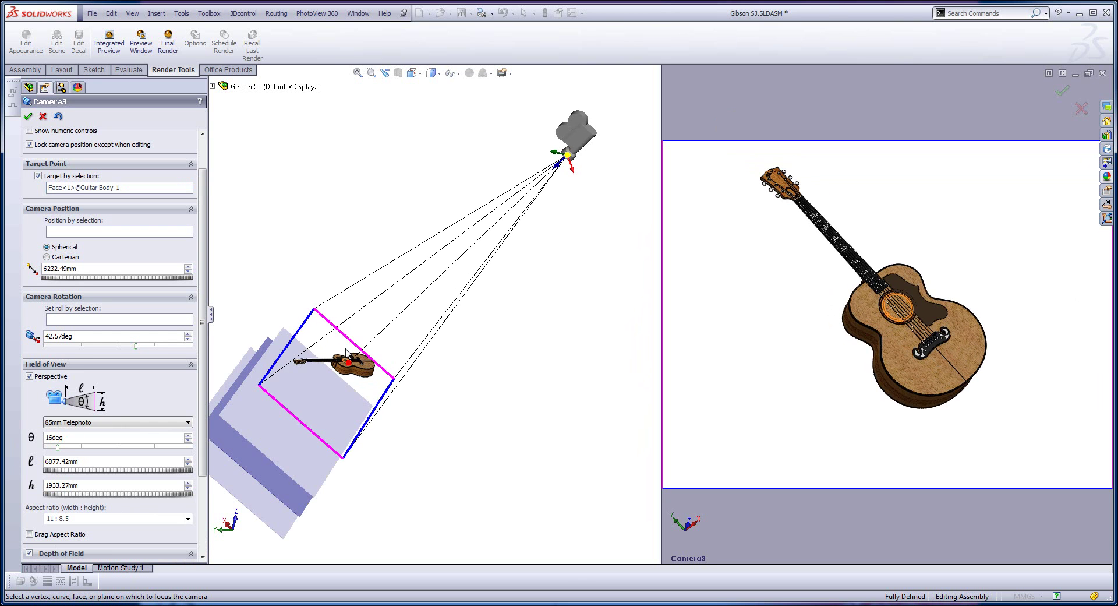
pyautogui.moveTo(361, 355); pyautogui.dragTo(377, 377, button='middle')
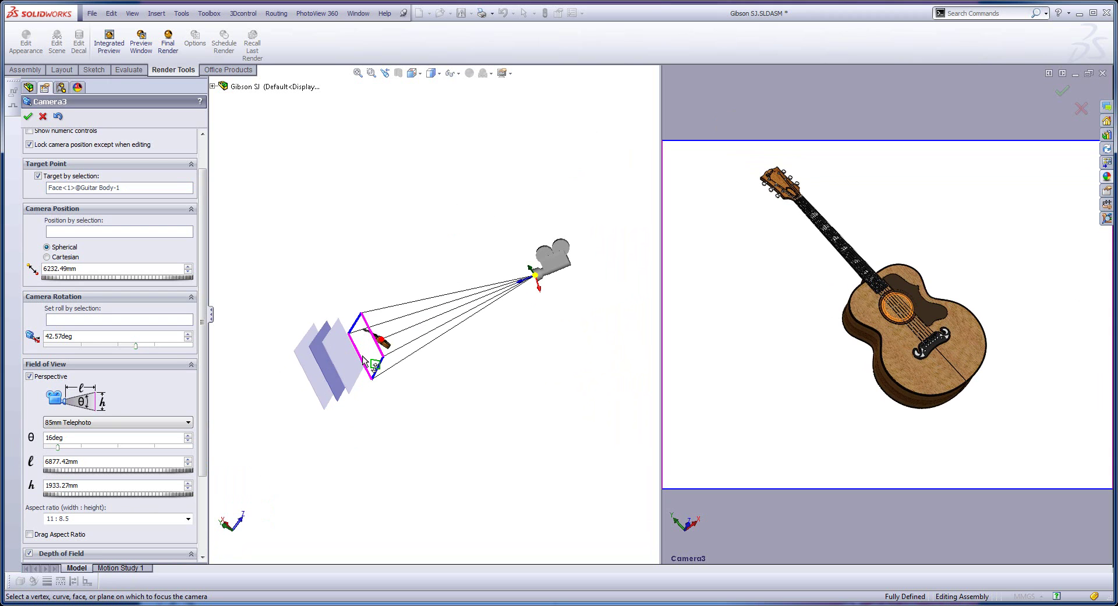
pyautogui.scroll(-3, 363, 359)
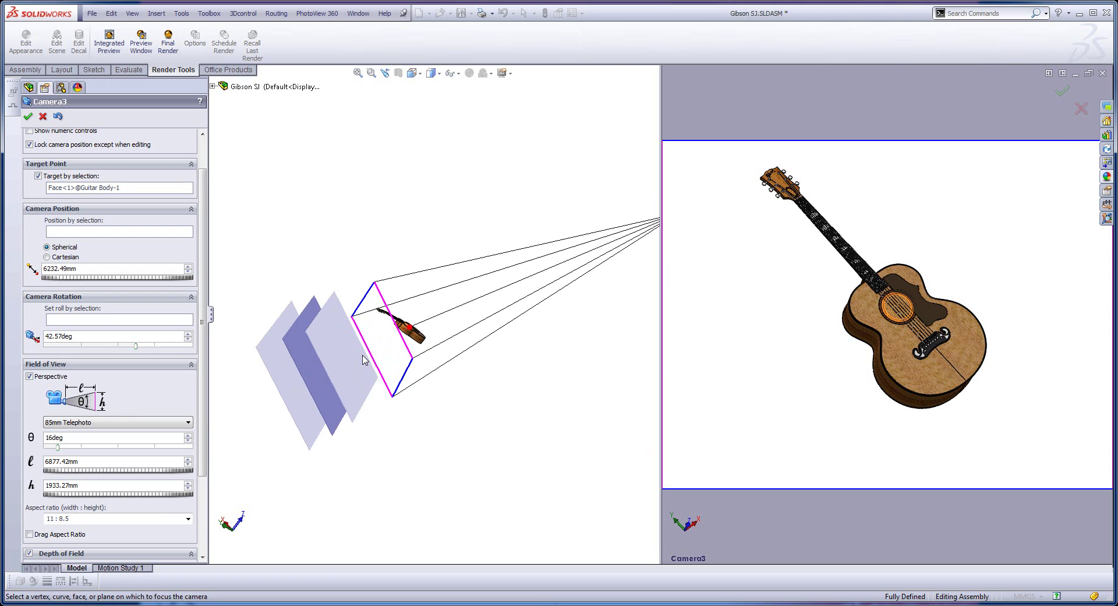
pyautogui.scroll(-3, 195, 542)
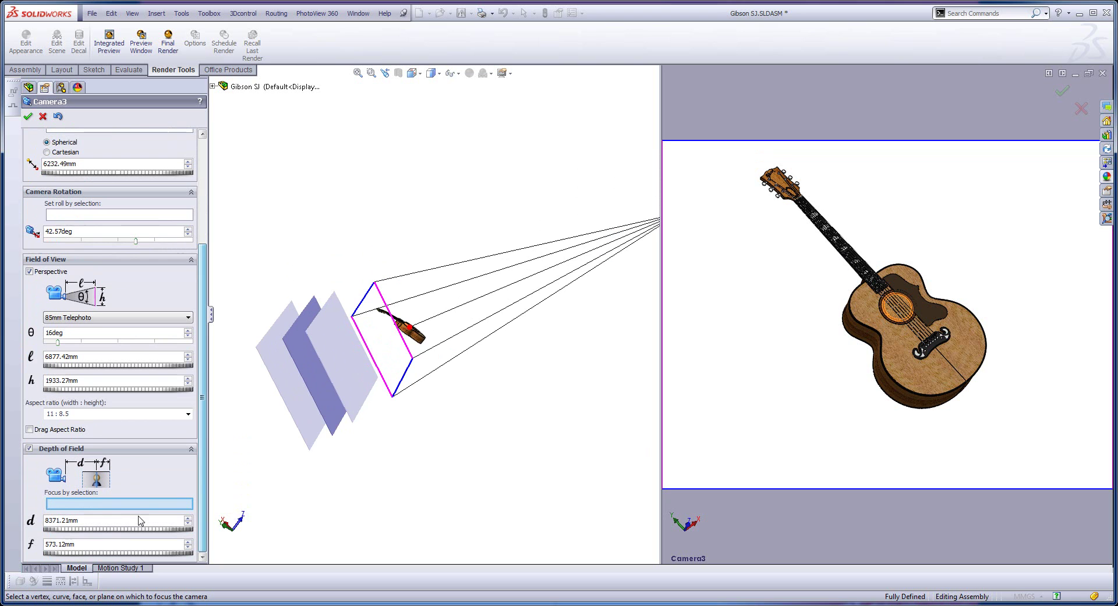
pyautogui.moveTo(419, 313); pyautogui.dragTo(376, 366, button='middle')
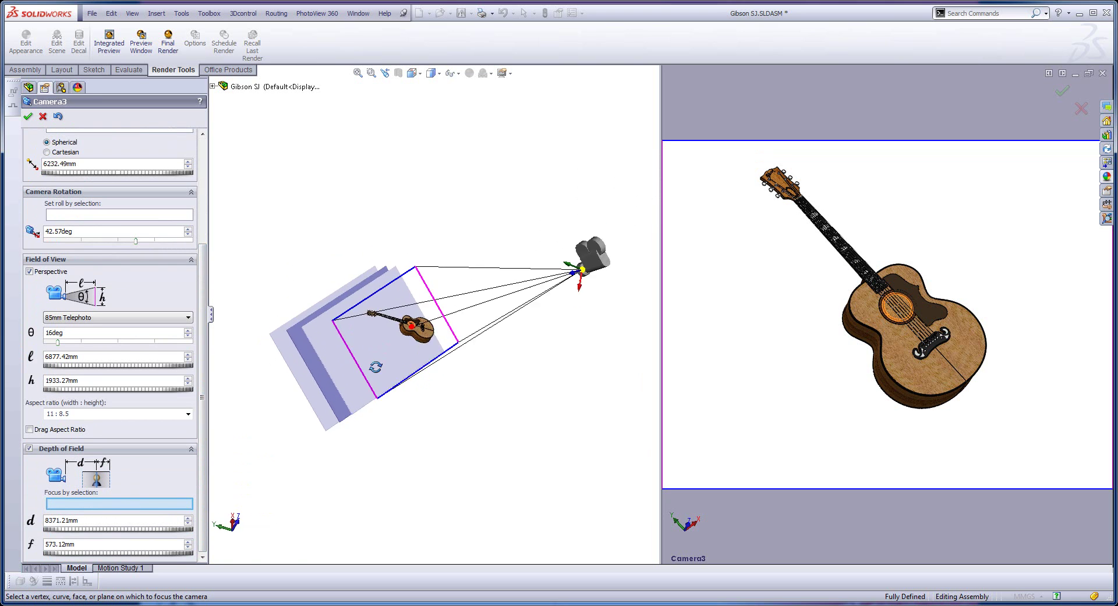
pyautogui.scroll(-10, 417, 323)
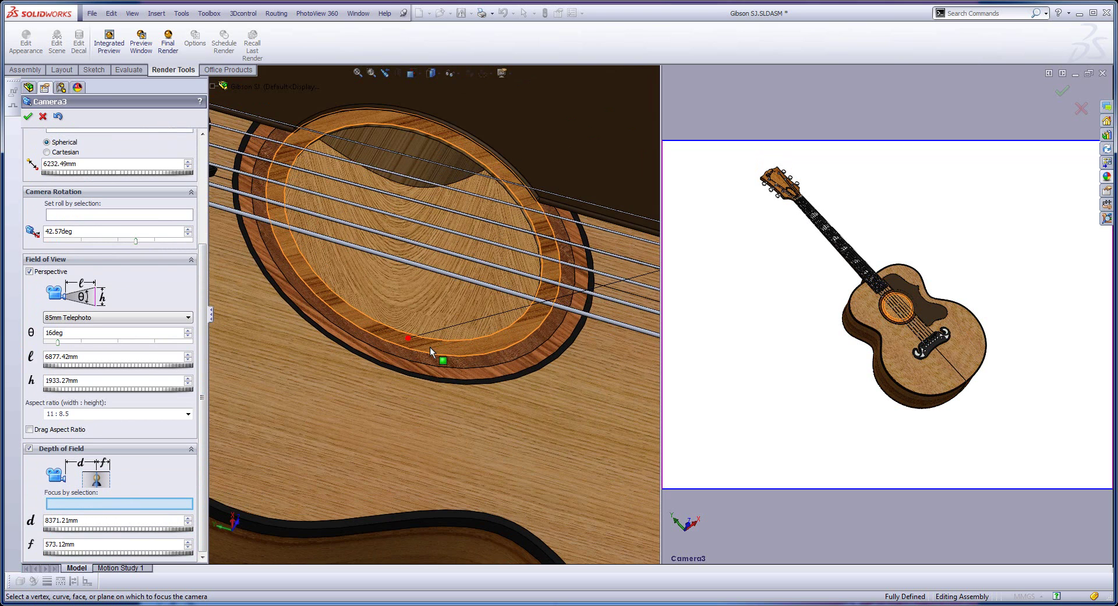
pyautogui.click(429, 347)
pyautogui.scroll(10, 429, 351)
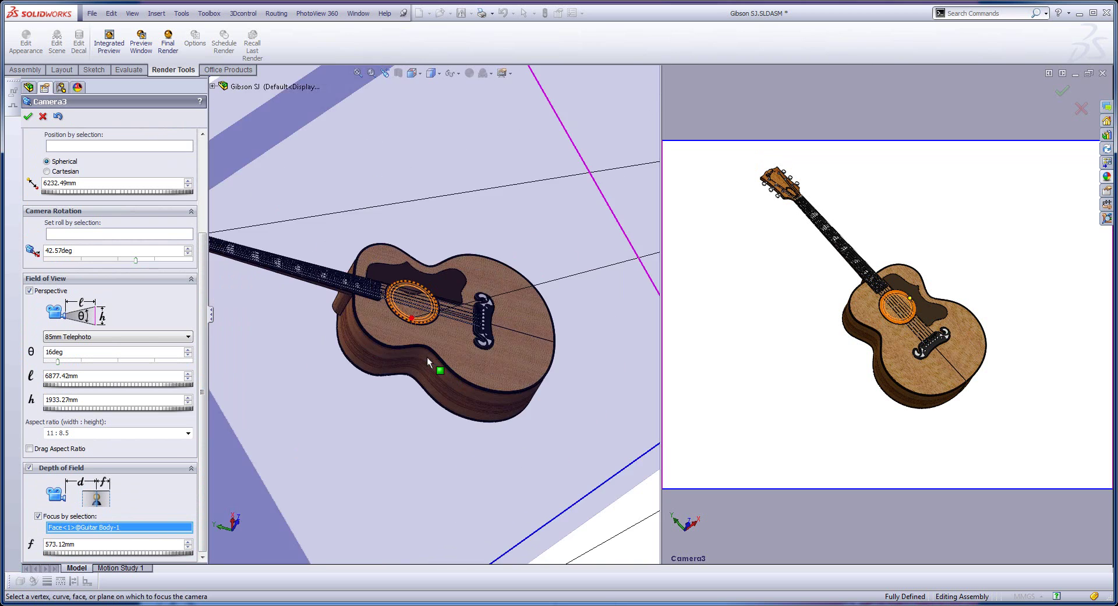
# Reduce the depth of field distance f to about 193 mm and accept the camera settings
pyautogui.moveTo(476, 317); pyautogui.dragTo(495, 302, button='middle')
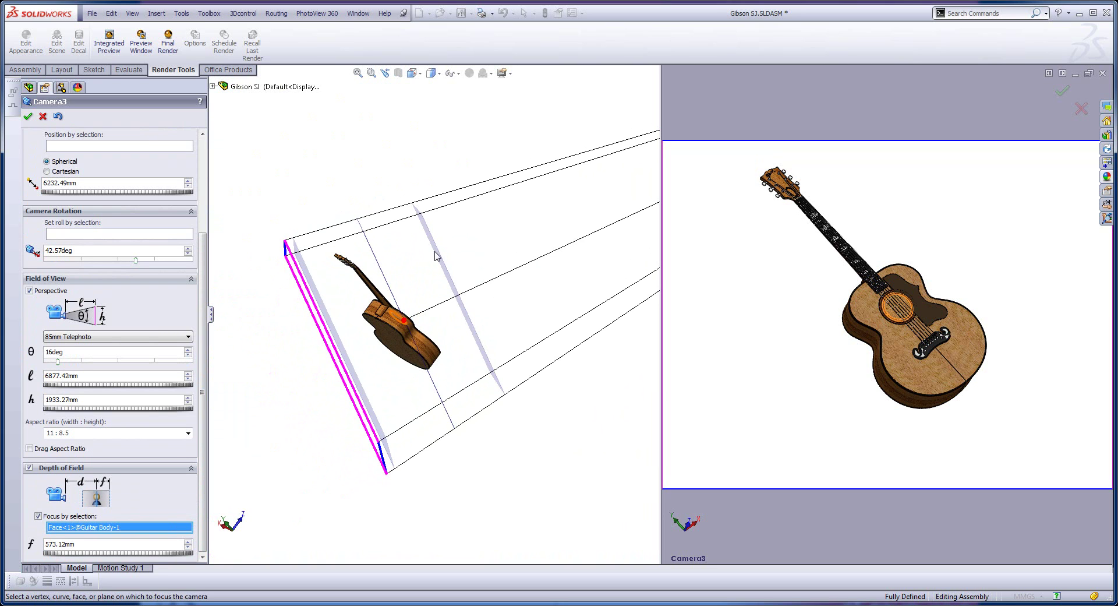
pyautogui.moveTo(156, 556); pyautogui.dragTo(102, 554)
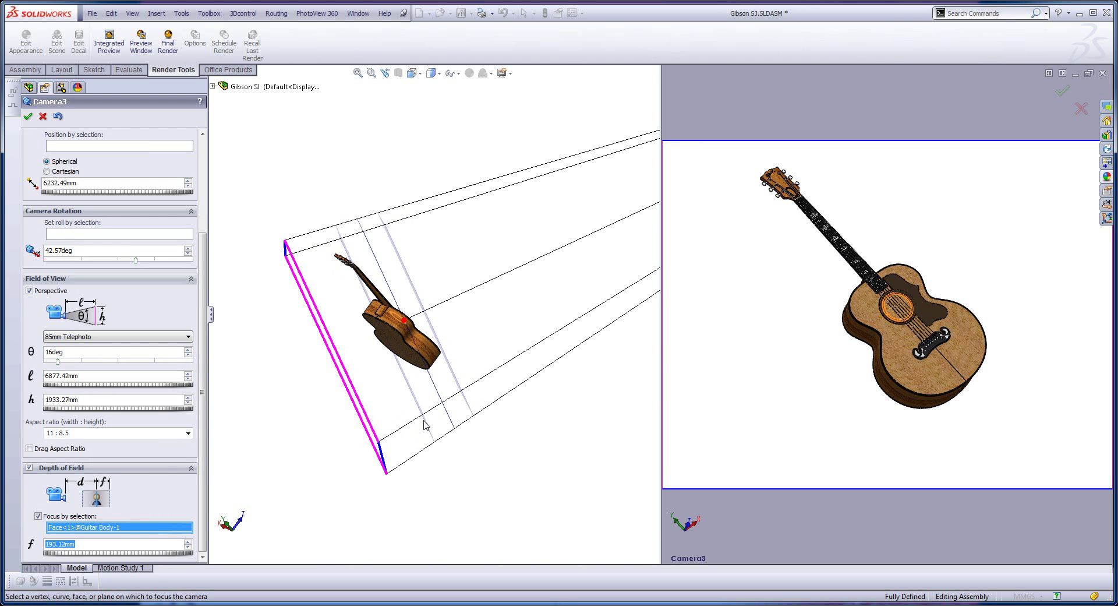
pyautogui.moveTo(427, 424)
pyautogui.mouseDown(button='middle')
pyautogui.moveTo(382, 401)
pyautogui.moveTo(354, 421)
pyautogui.moveTo(411, 417)
pyautogui.moveTo(395, 415)
pyautogui.mouseUp(button='middle')
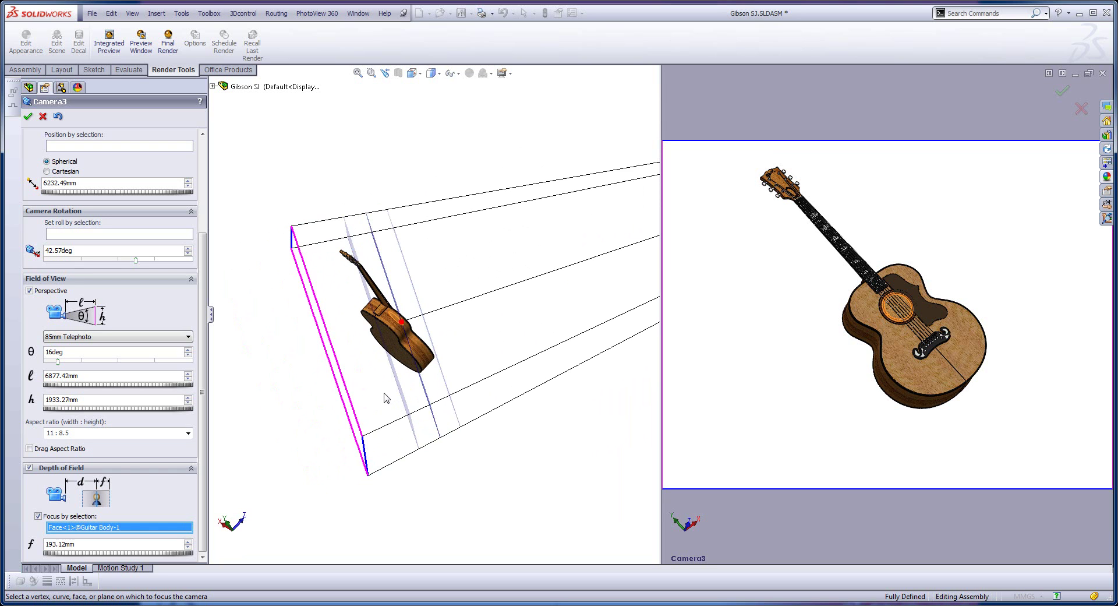
pyautogui.click(27, 115)
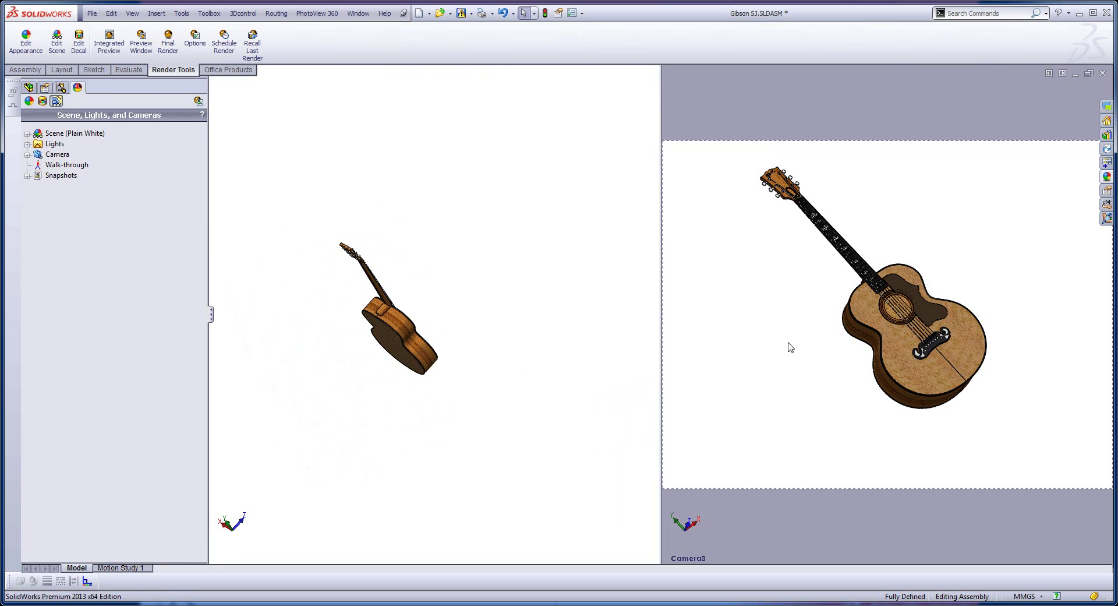
# Run the Integrated Preview in the camera viewport and rotate the guitar in the other viewport to an angled front view
pyautogui.click(117, 49)
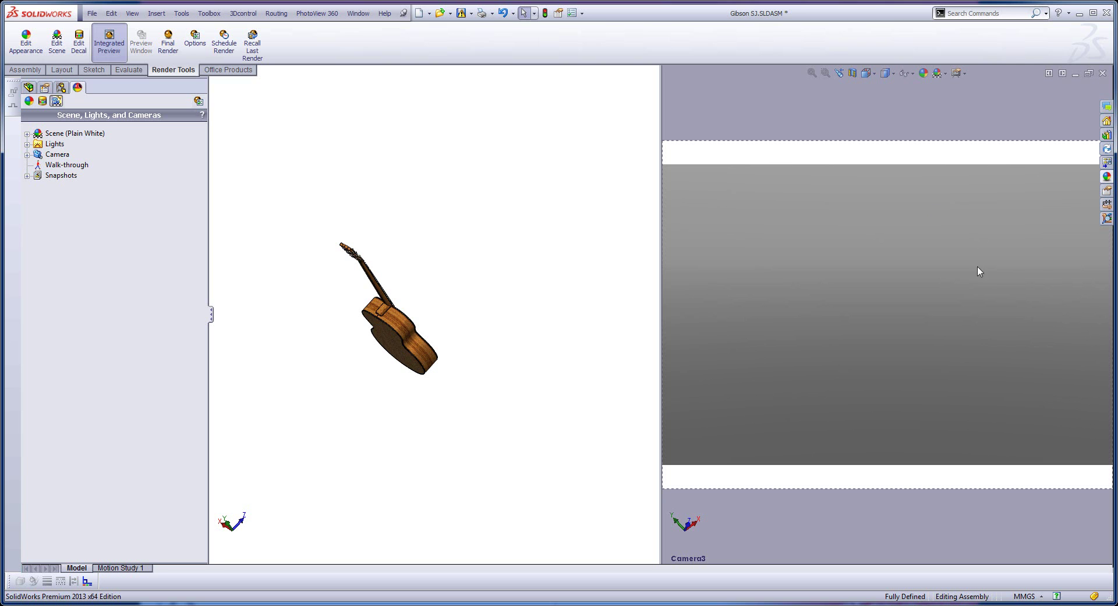
pyautogui.click(521, 383)
pyautogui.hotkey('ctrl', '1')
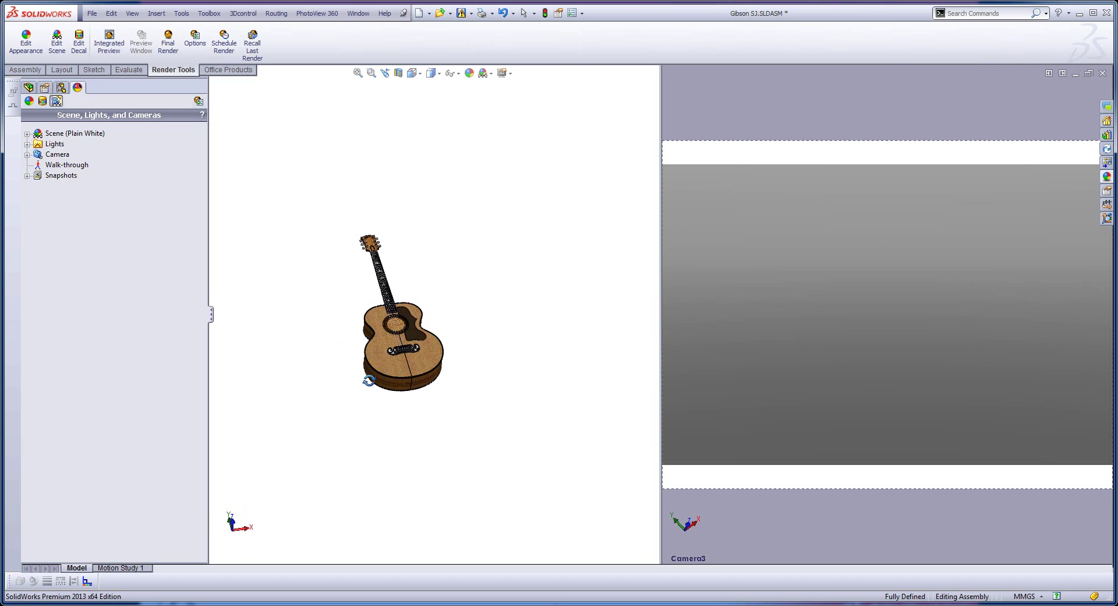
pyautogui.moveTo(425, 243); pyautogui.dragTo(476, 333, button='middle')
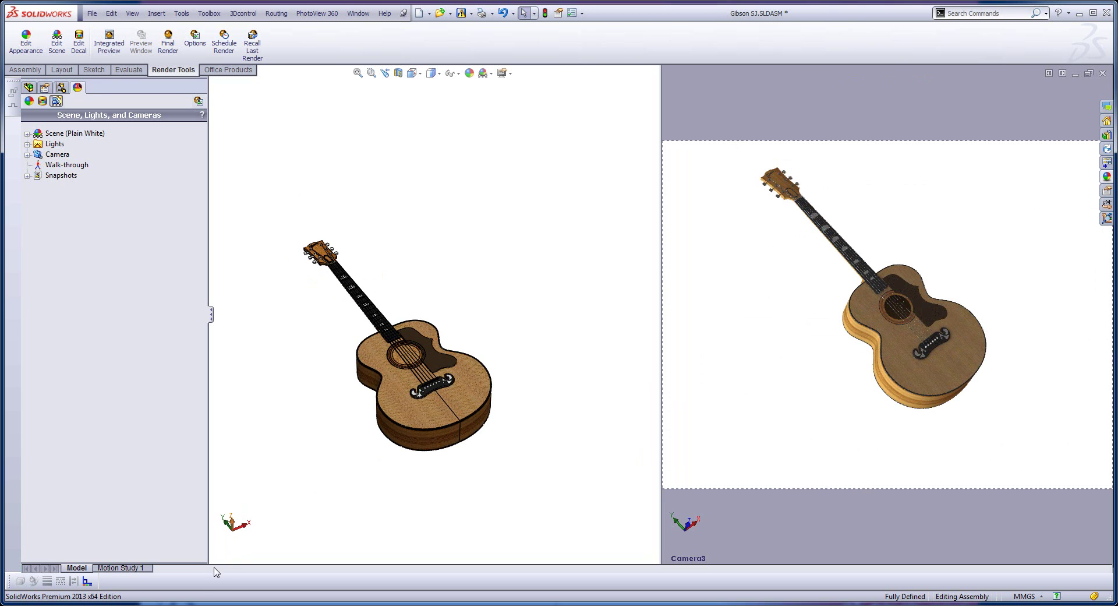
# Switch to the Luxology asset site in the browser and open the Lights category of the shared materials
pyautogui.click(163, 604)
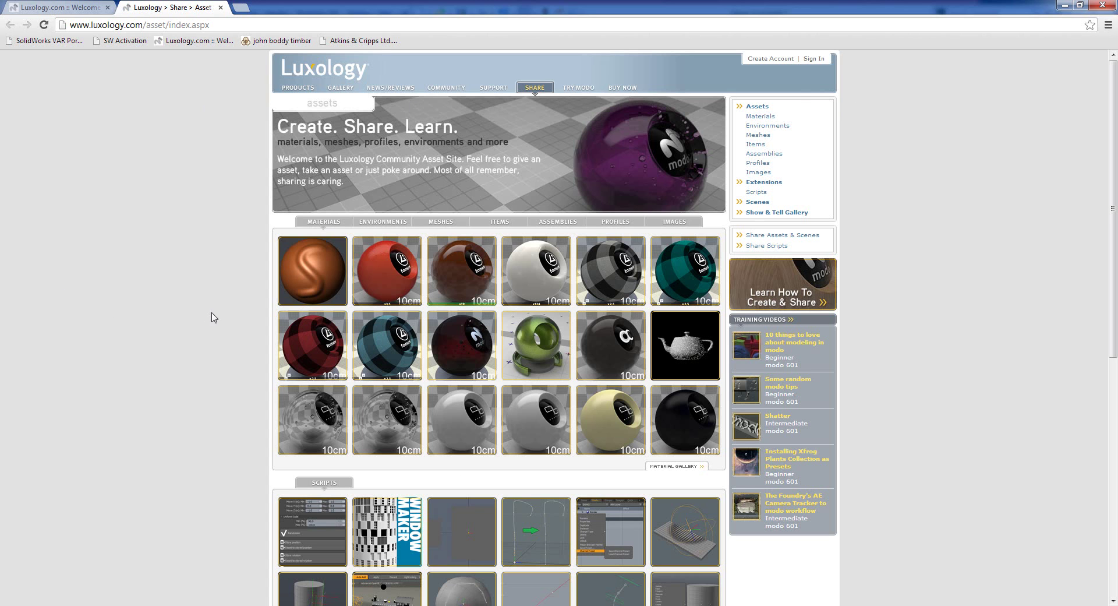
pyautogui.click(761, 118)
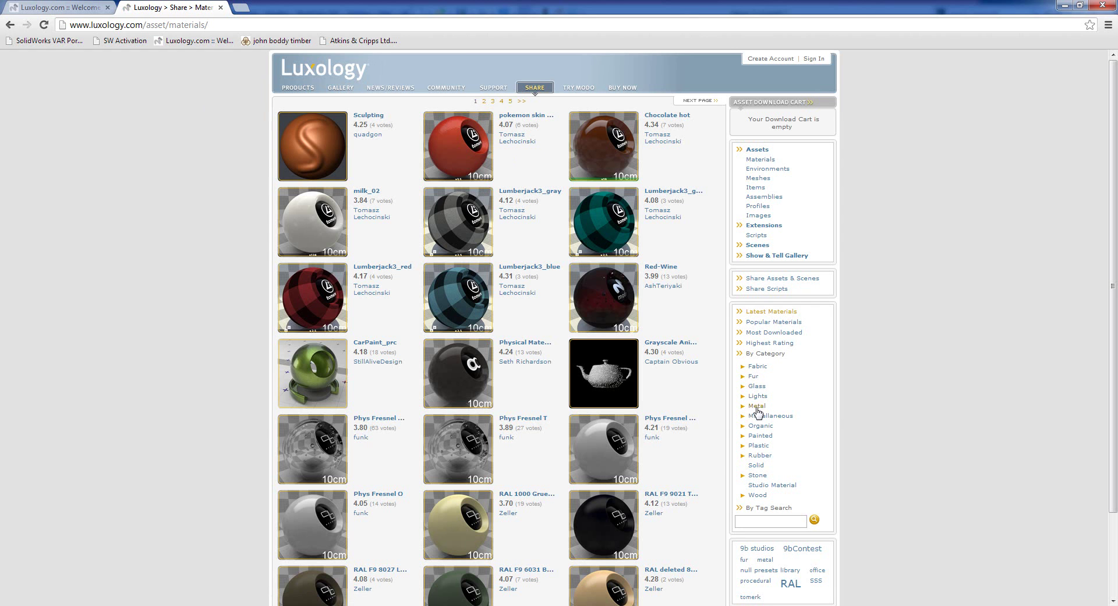
pyautogui.click(757, 397)
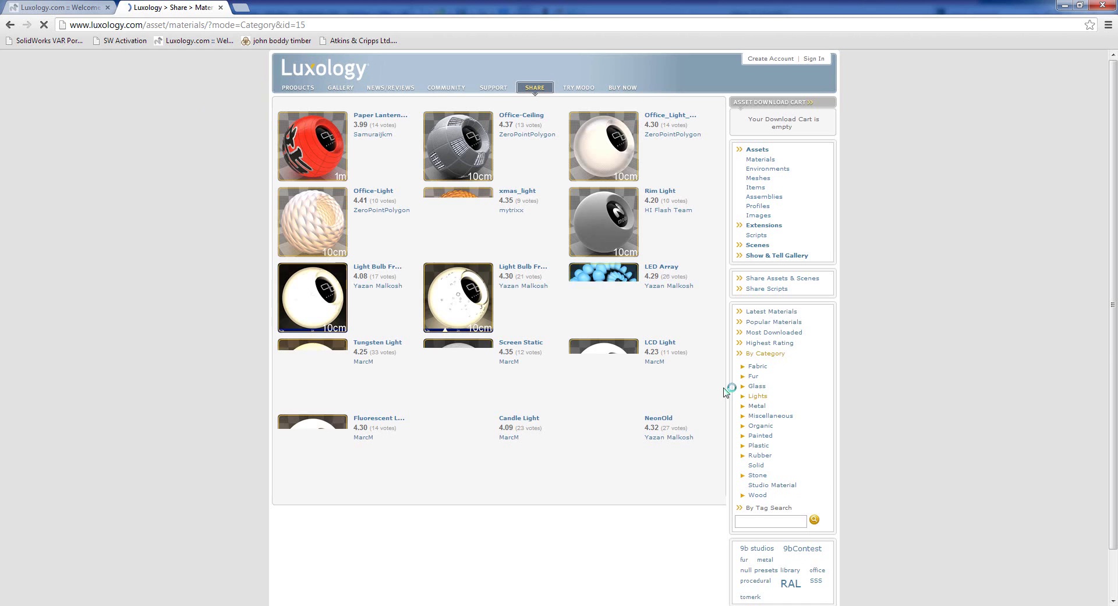
# Search the Luxology shared materials by the tag "wood"
pyautogui.scroll(-1, 780, 429)
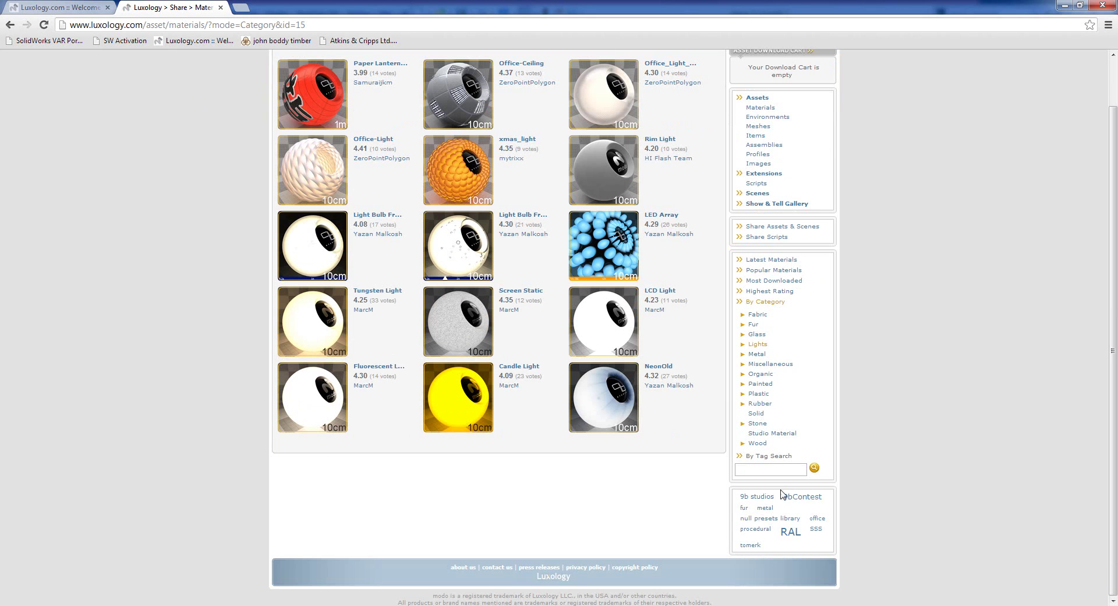
pyautogui.click(755, 465)
pyautogui.write('wo')
pyautogui.click(751, 482)
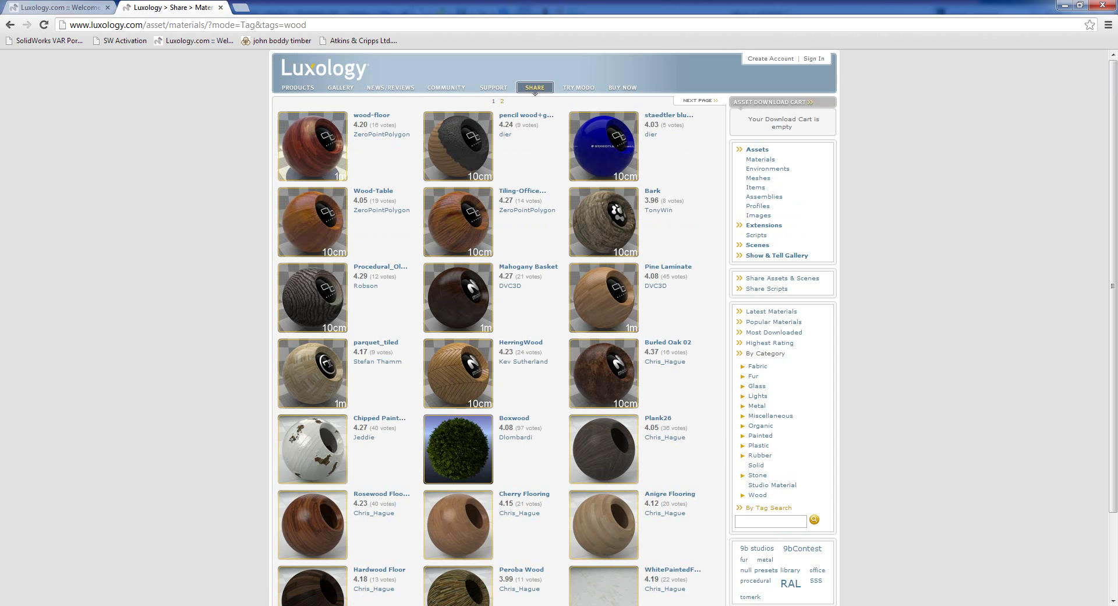
# Return to the Gibson SJ assembly in SolidWorks and open the unfinished oak appearance of the guitar body's front face for editing
pyautogui.moveTo(195, 605)
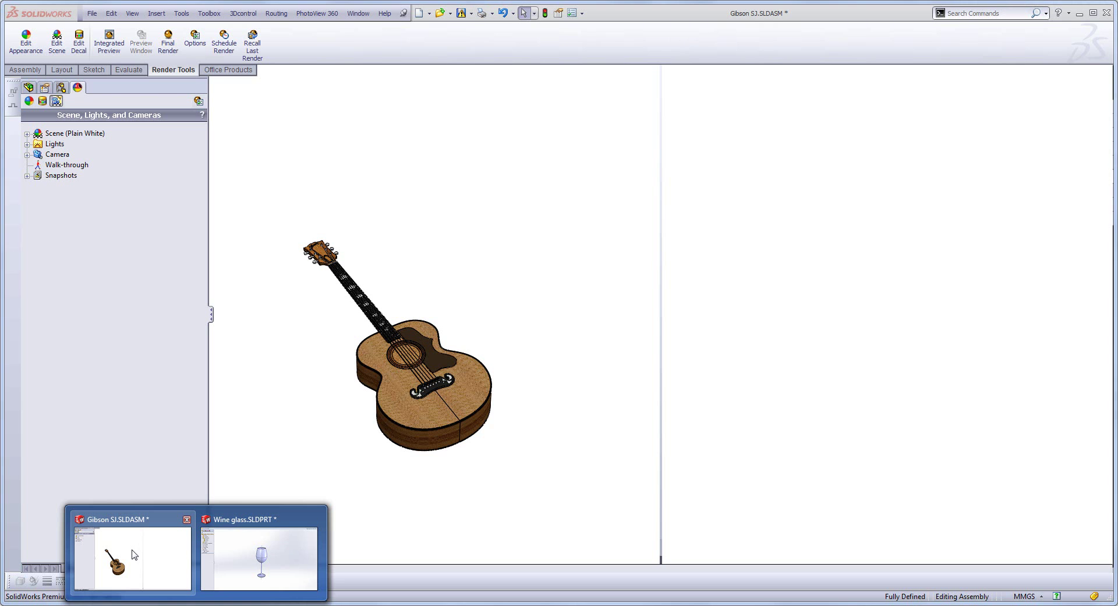
pyautogui.click(134, 554)
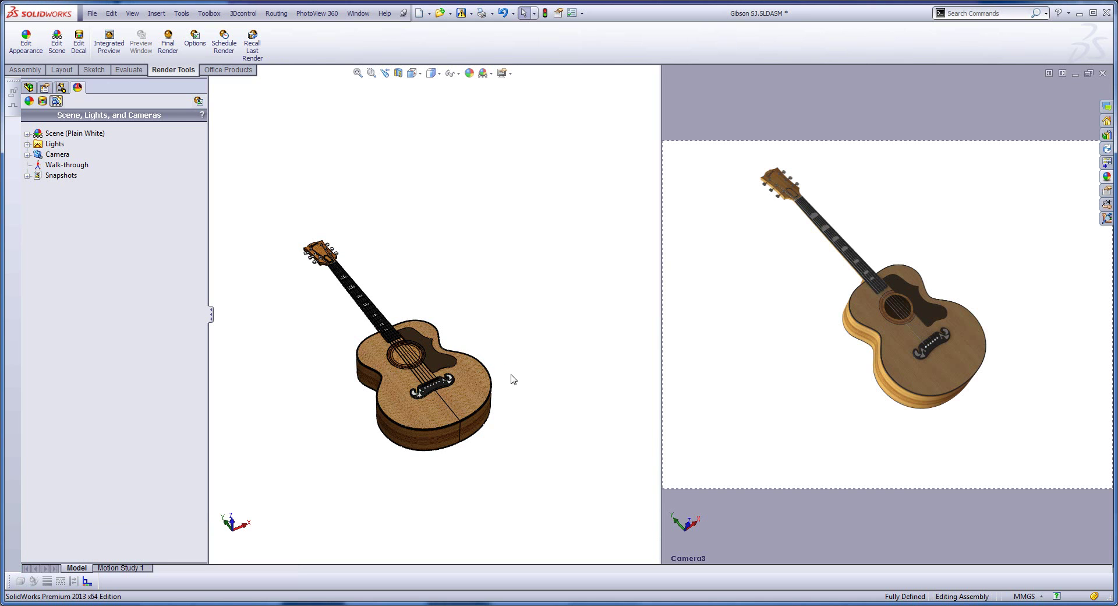
pyautogui.moveTo(512, 379); pyautogui.dragTo(516, 363, button='middle')
pyautogui.scroll(-5, 375, 369)
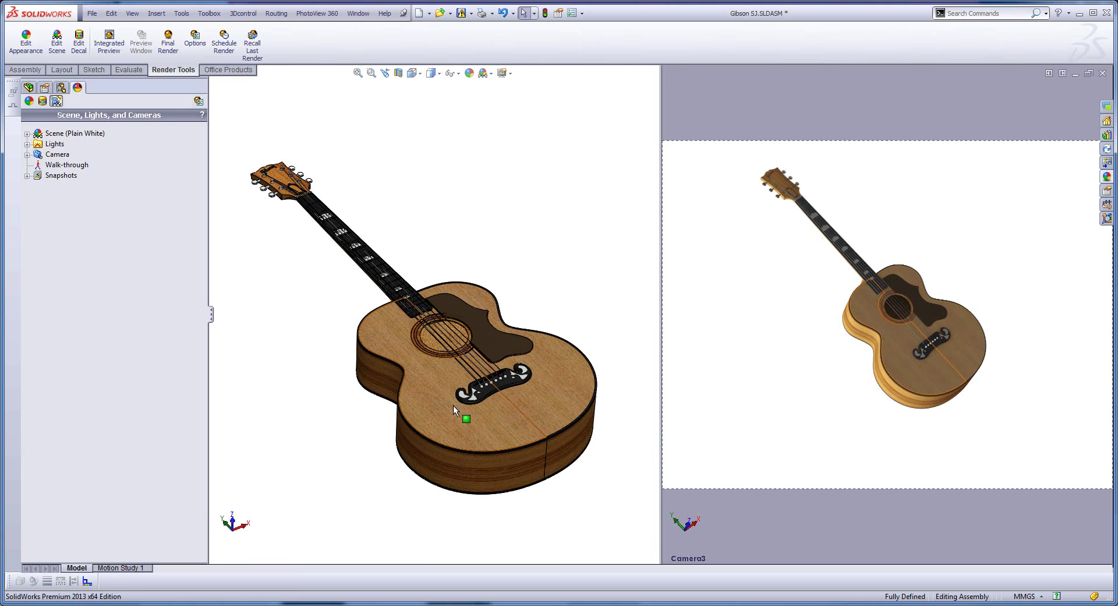
pyautogui.rightClick(437, 399)
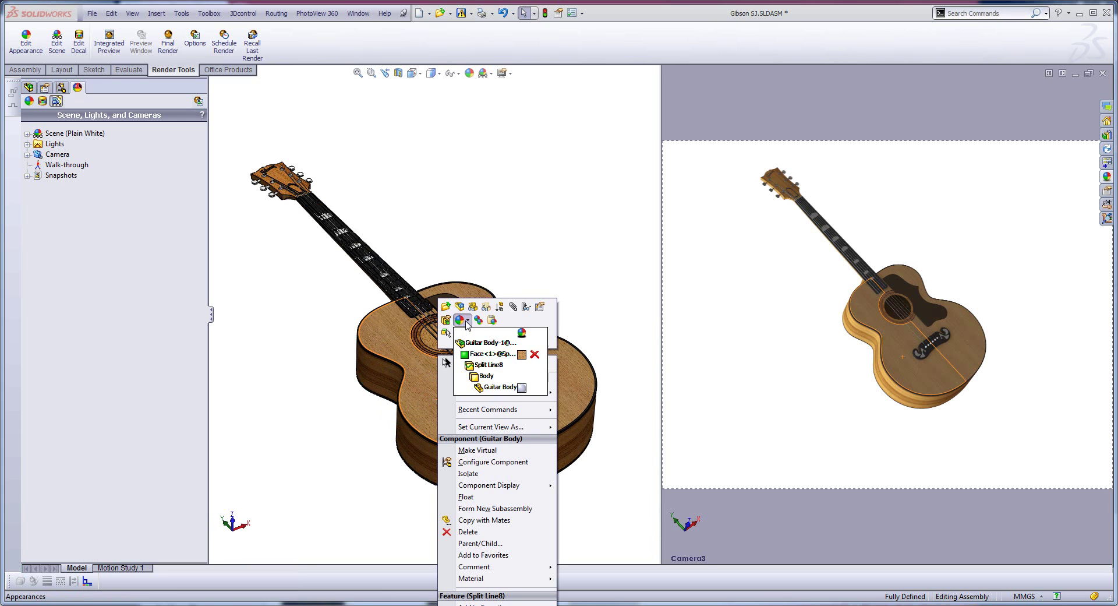
pyautogui.click(516, 362)
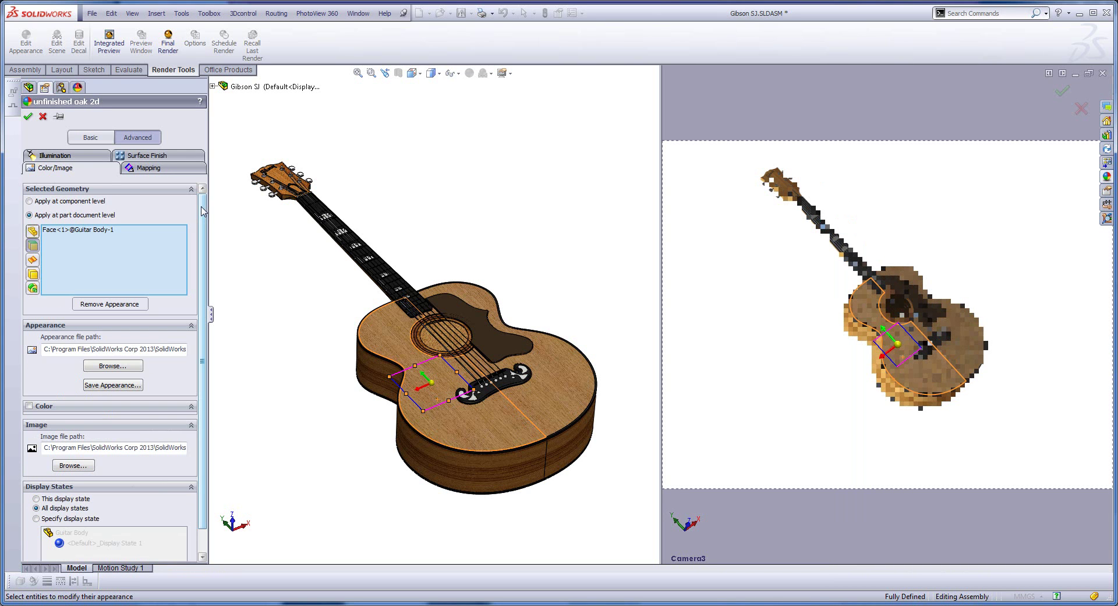
# Review the oak appearance's illumination settings, including the PhotoView rounding of sharp edges, and accept the appearance
pyautogui.click(54, 155)
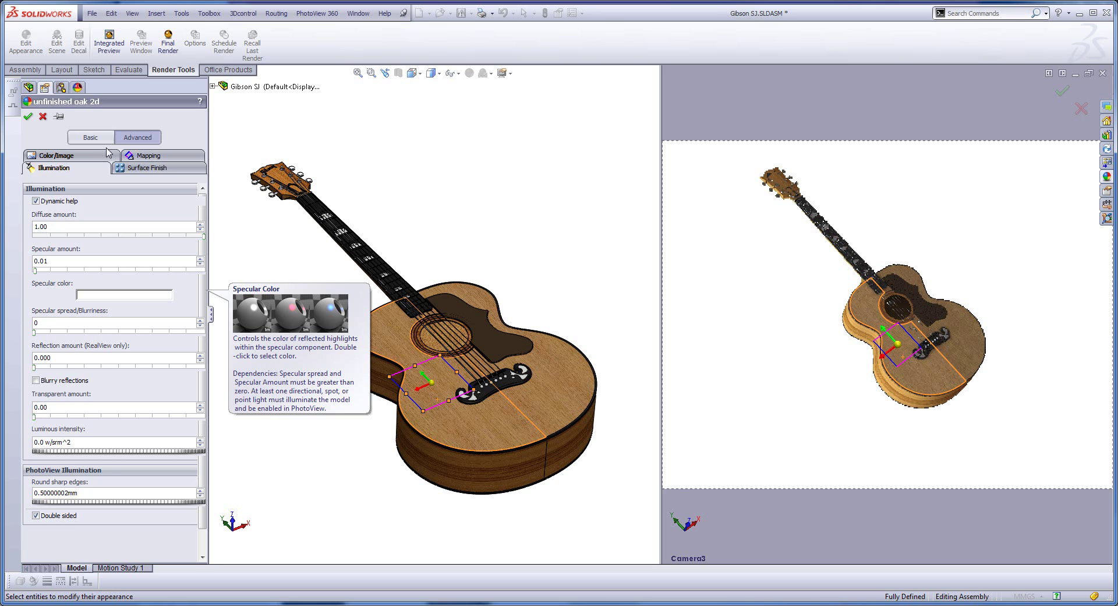
pyautogui.click(65, 162)
pyautogui.click(58, 160)
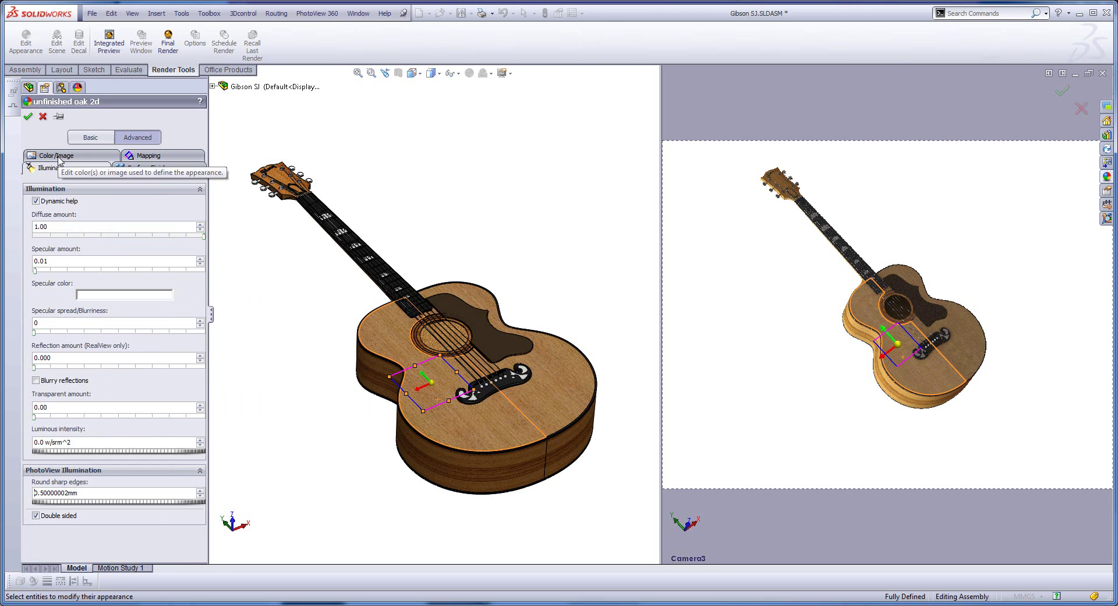
pyautogui.moveTo(93, 492); pyautogui.dragTo(24, 495)
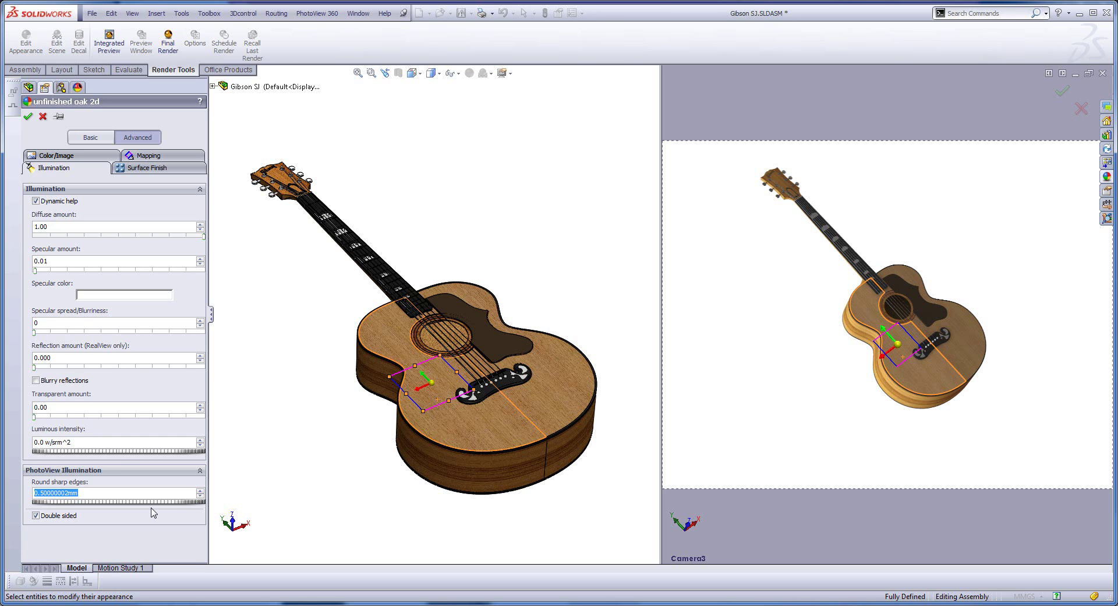
pyautogui.click(28, 116)
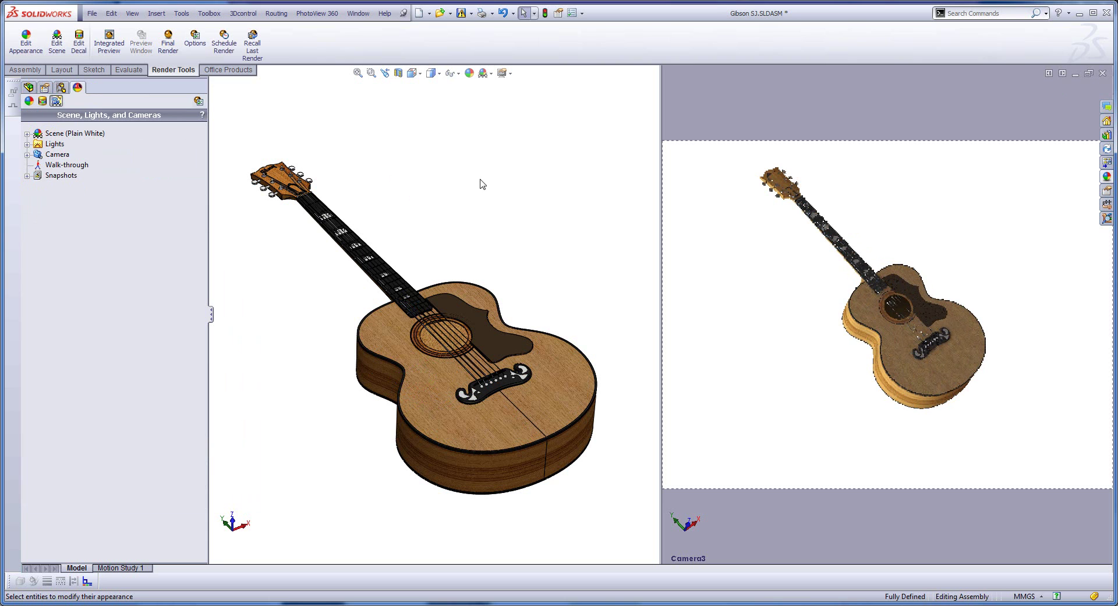
# Recall the last render, display the pink guitar image and magnify it to 200%
pyautogui.click(258, 48)
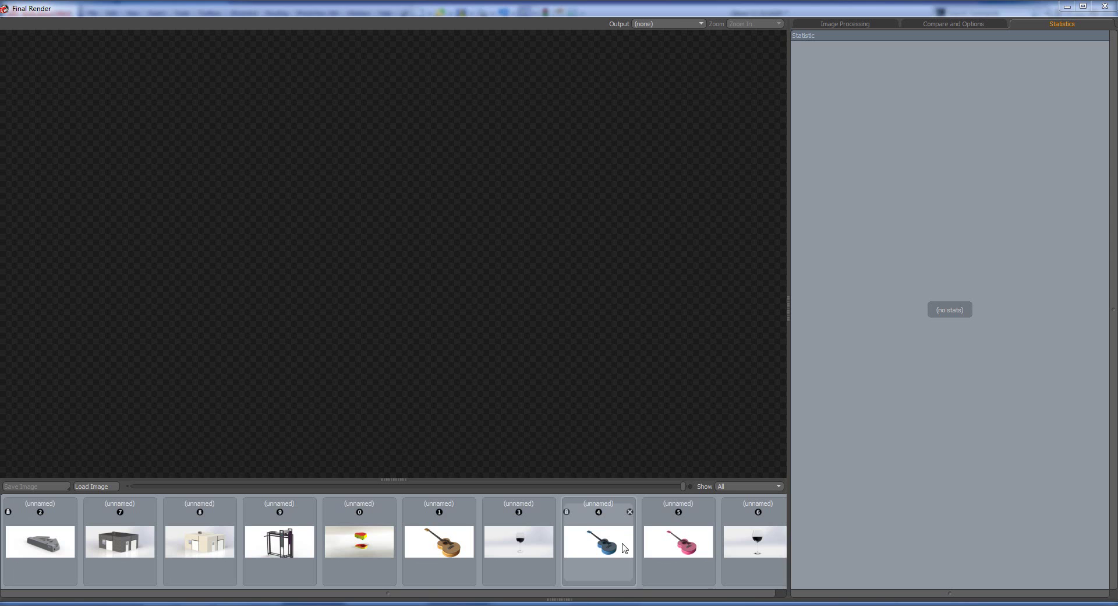
pyautogui.click(673, 545)
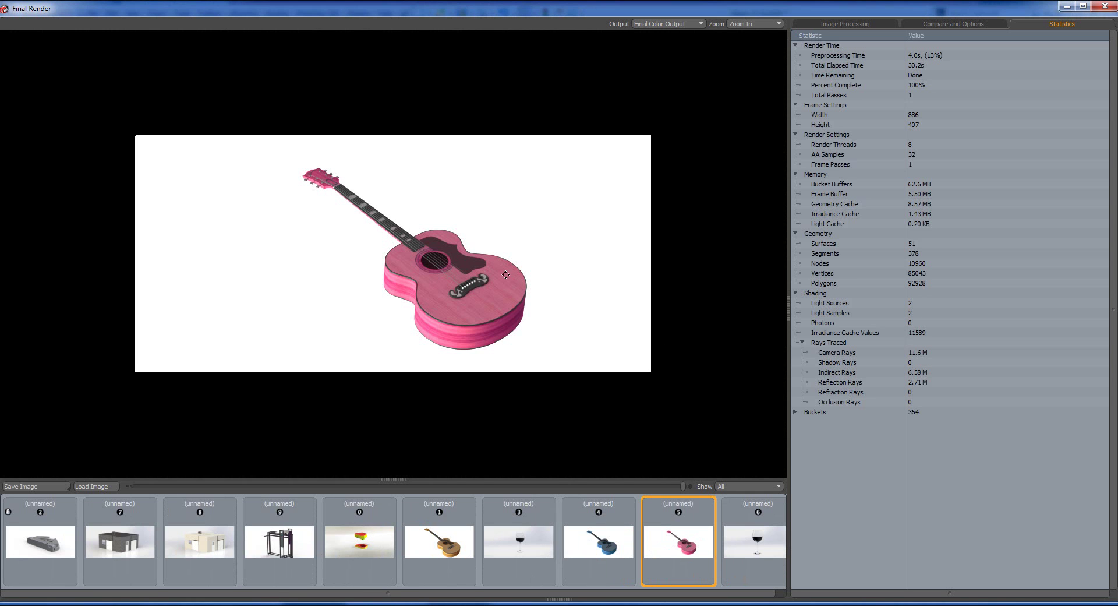
pyautogui.scroll(-2, 438, 257)
pyautogui.scroll(4, 438, 257)
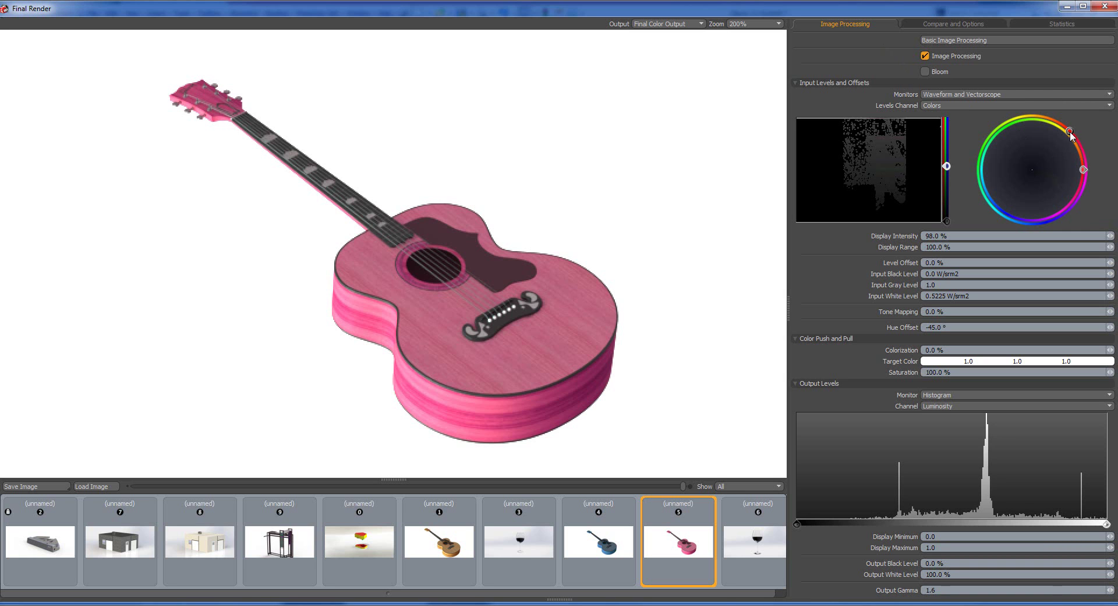
# Change the guitar render's hue offset to 2.0° and its input white level to 0.4749 W/srm2 in the image processing settings
pyautogui.moveTo(1069, 130); pyautogui.dragTo(1004, 136)
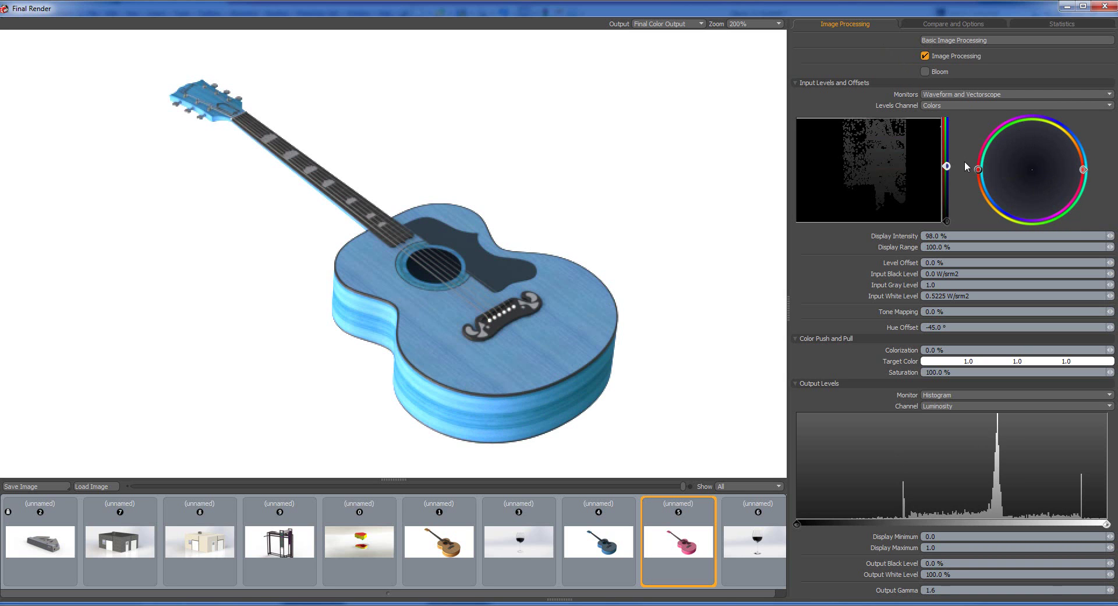
pyautogui.moveTo(1000, 226); pyautogui.dragTo(1068, 204)
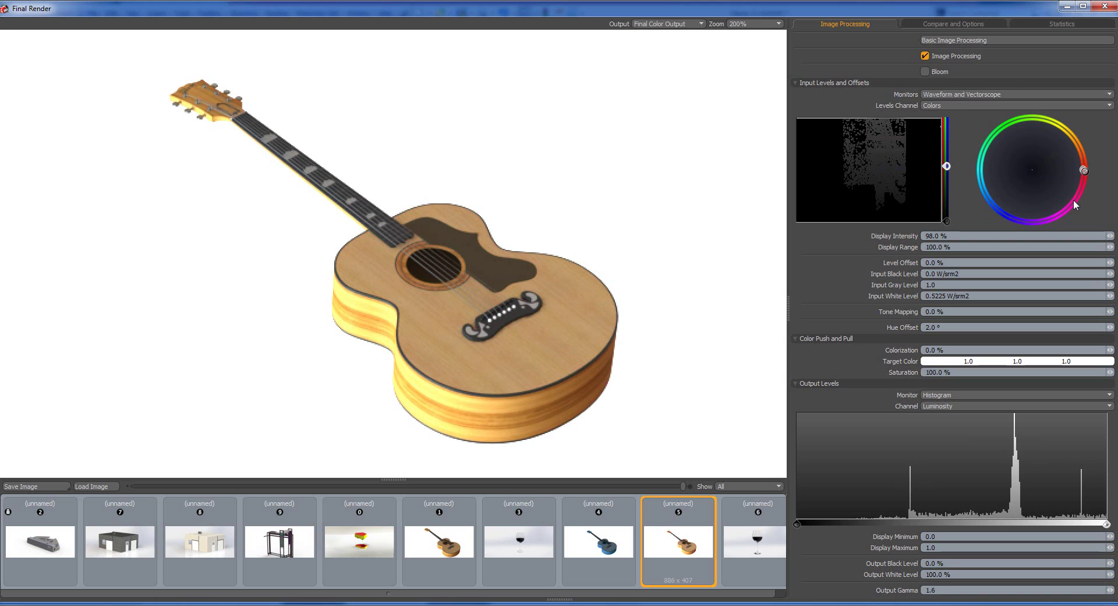
pyautogui.moveTo(1081, 169); pyautogui.dragTo(1083, 166)
pyautogui.moveTo(946, 166)
pyautogui.mouseDown()
pyautogui.moveTo(948, 126)
pyautogui.moveTo(947, 171)
pyautogui.mouseUp()
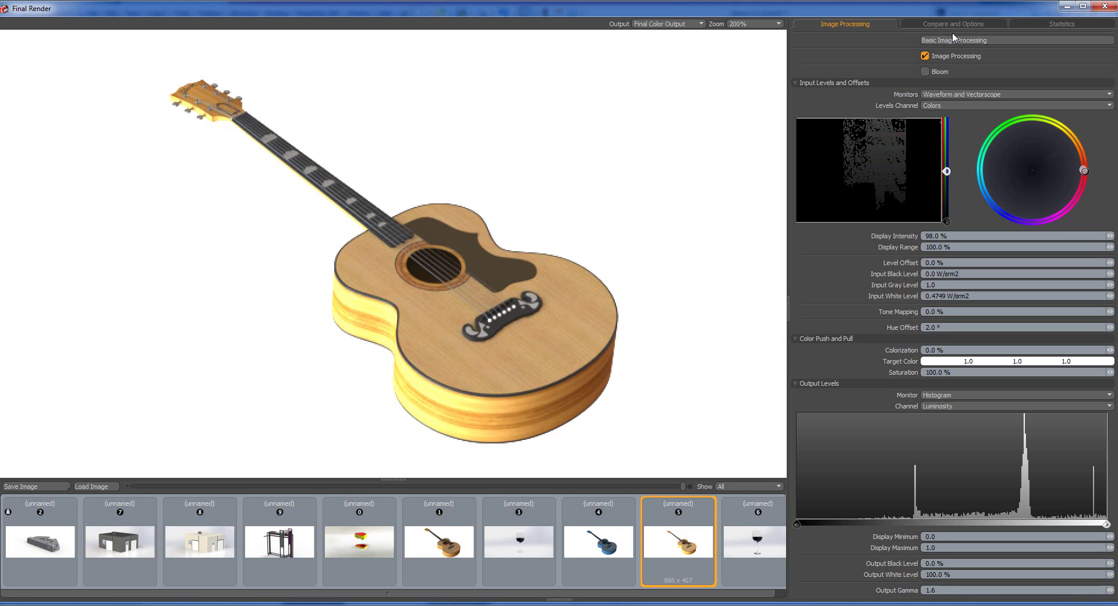
# Compare the guitar render with the second selected image, the blue guitar, with image processing applied
pyautogui.click(939, 24)
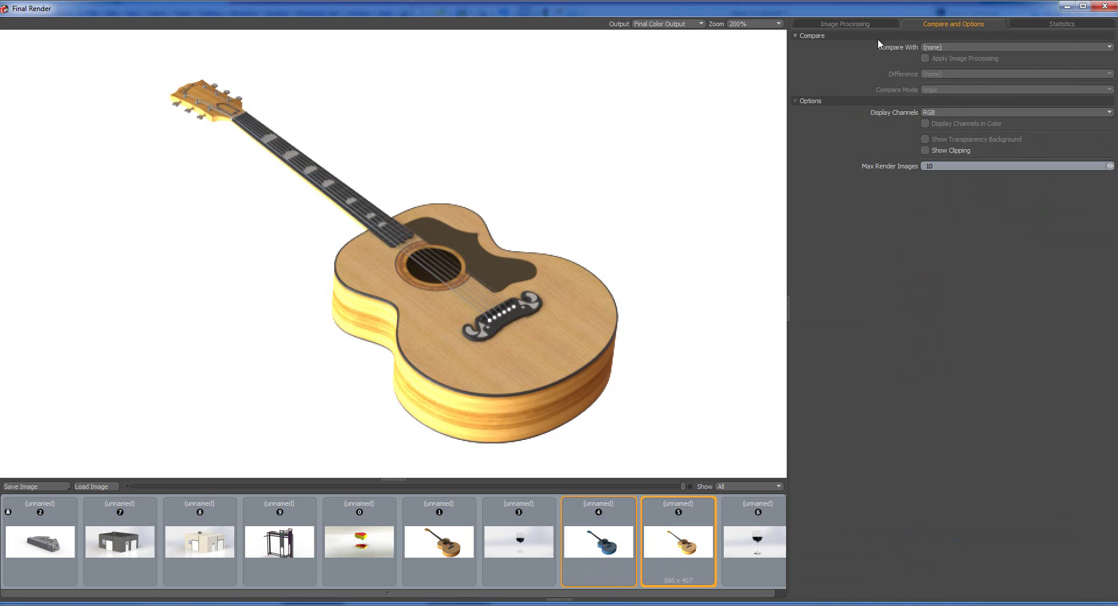
pyautogui.click(955, 48)
pyautogui.click(928, 57)
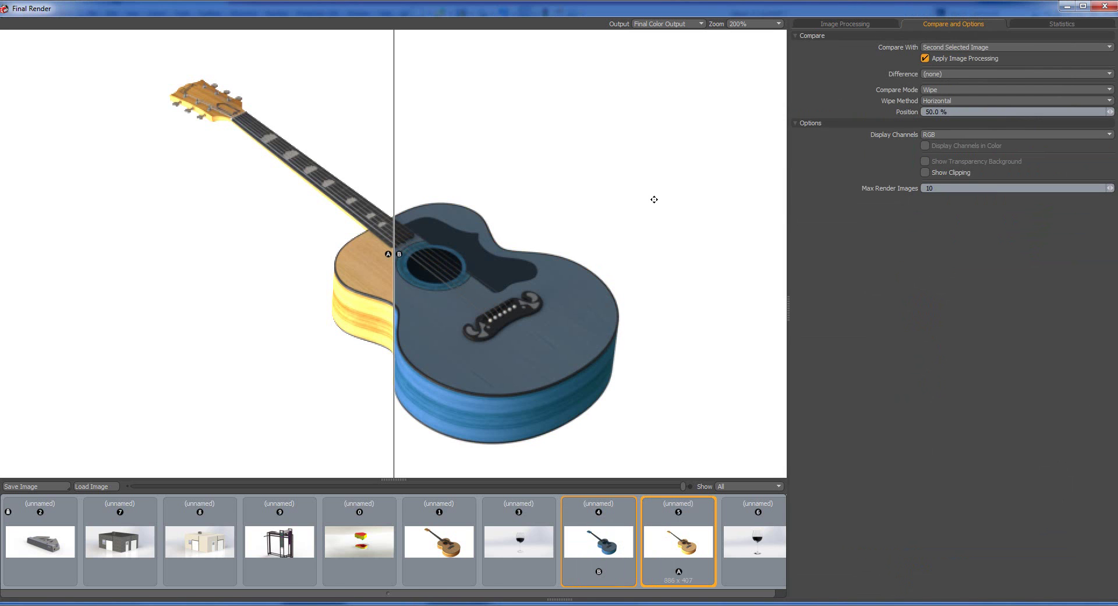
# Move the horizontal comparison wipe to about 91%, check both renders' statistics and close the Final Render window
pyautogui.moveTo(395, 151); pyautogui.dragTo(467, 208)
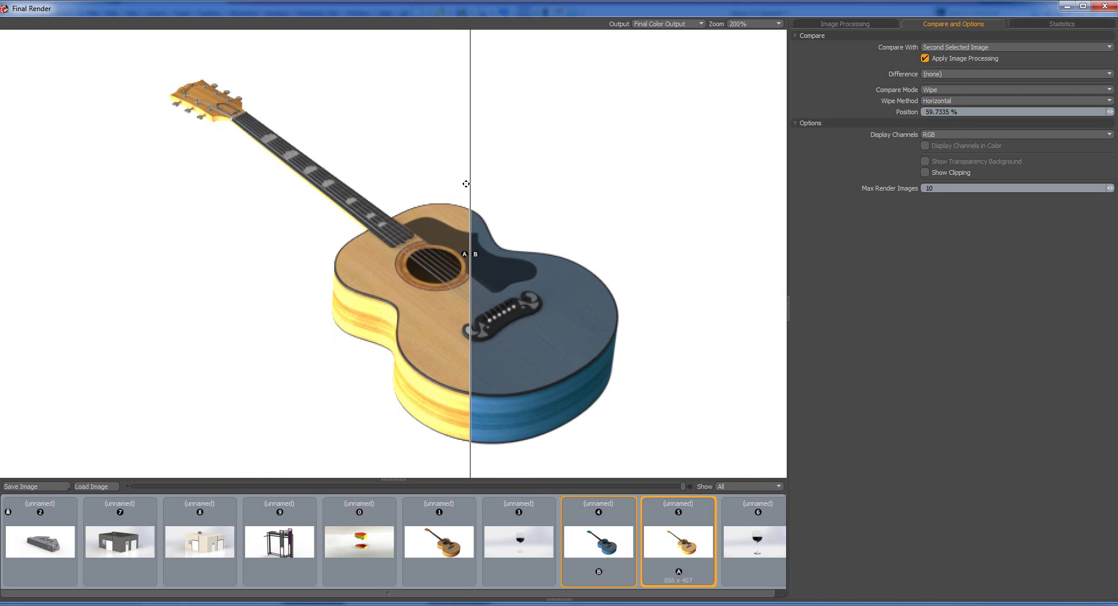
pyautogui.moveTo(468, 182); pyautogui.dragTo(715, 256)
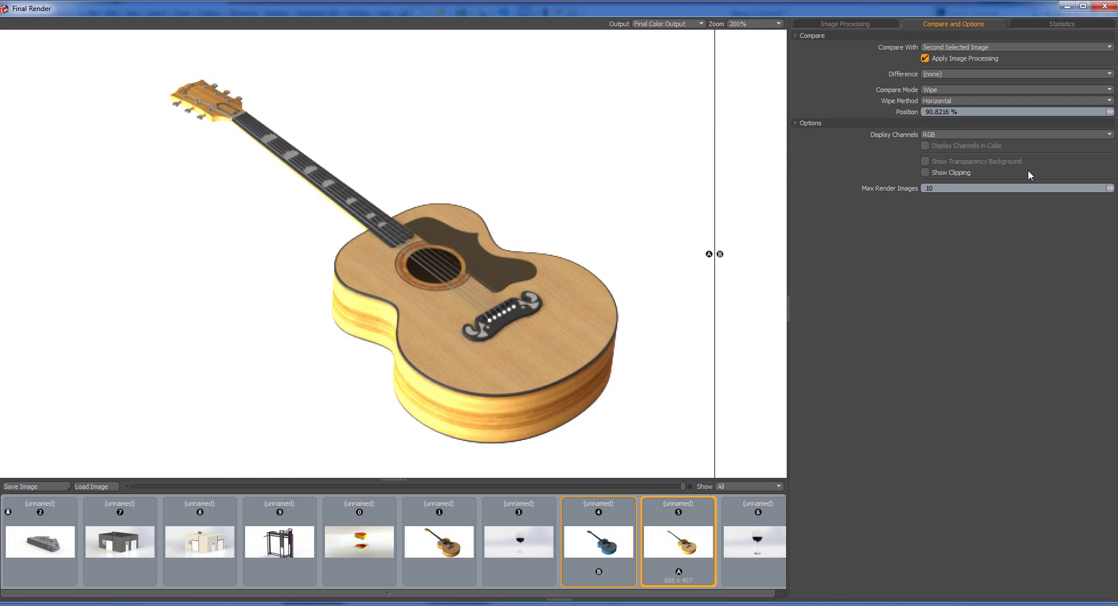
pyautogui.click(1036, 25)
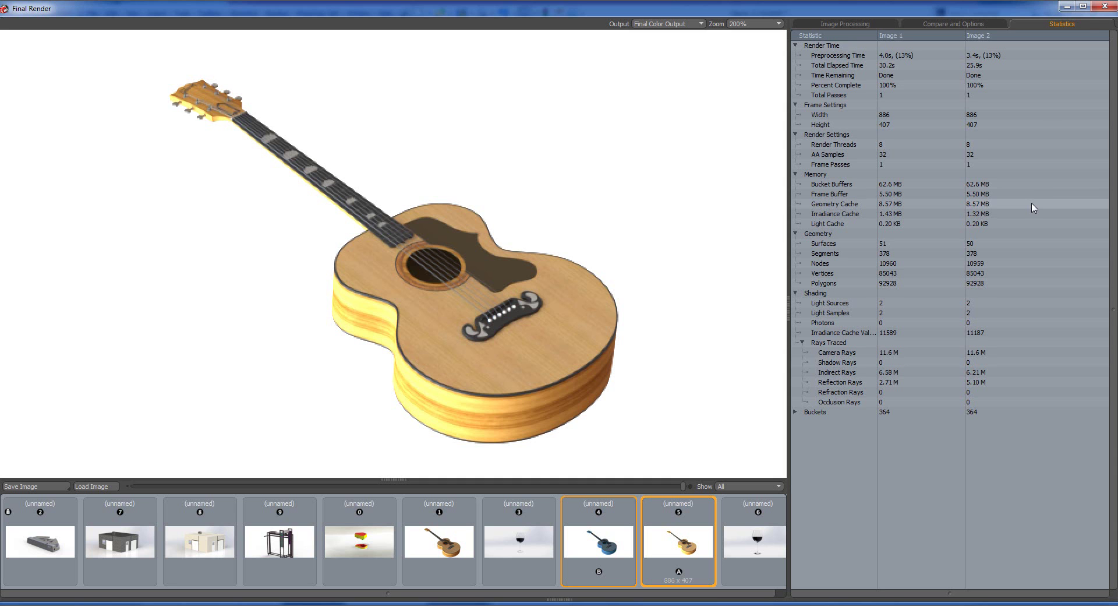
pyautogui.click(1105, 6)
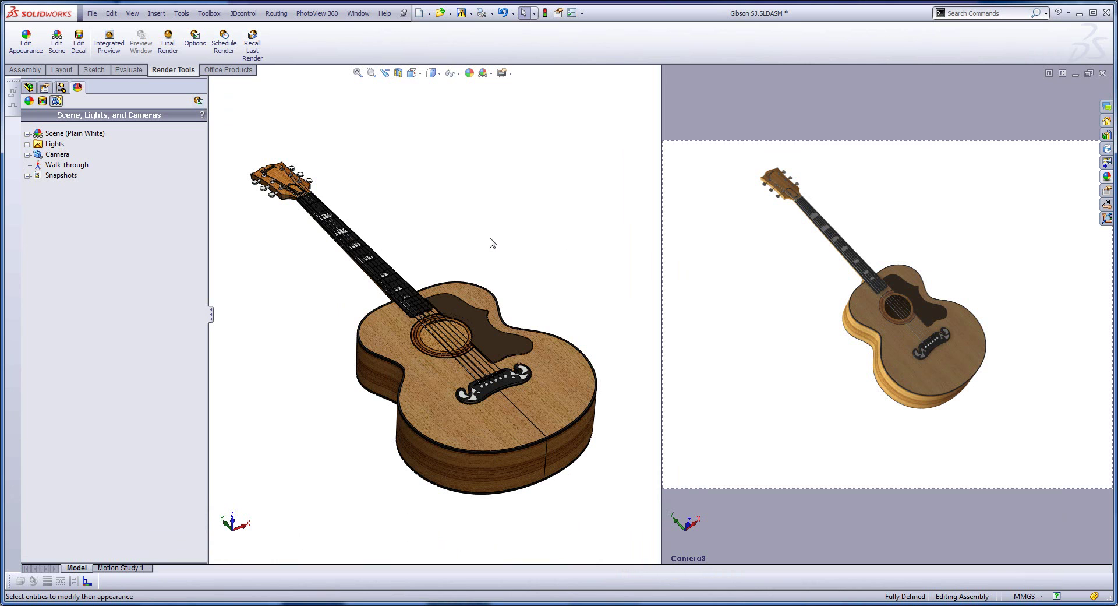
# Enable Network Rendering in the PhotoView 360 options
pyautogui.click(195, 39)
pyautogui.moveTo(203, 169); pyautogui.dragTo(205, 431)
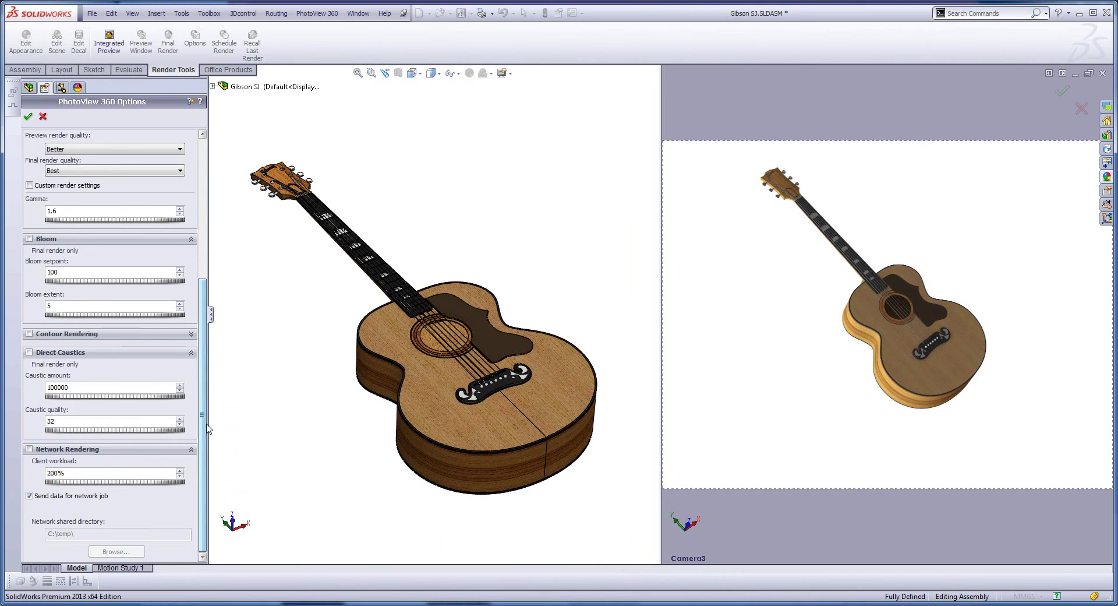
pyautogui.click(29, 450)
# Launch the SolidWorks Network Monitor from the SolidWorks 2013 tools
pyautogui.press('super')
pyautogui.click(48, 565)
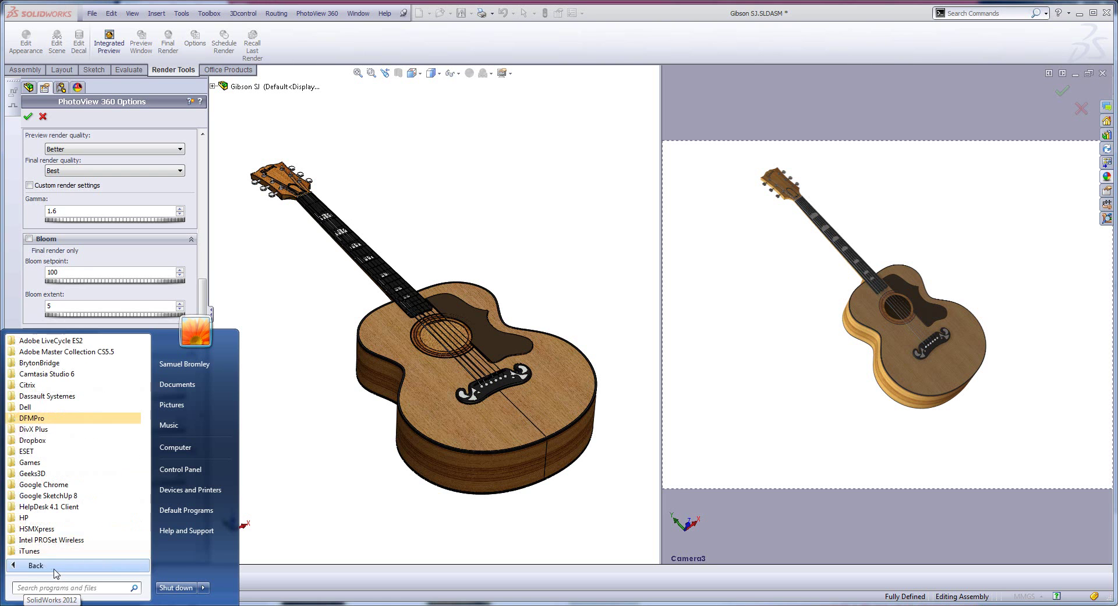
pyautogui.scroll(-5, 74, 502)
pyautogui.click(47, 497)
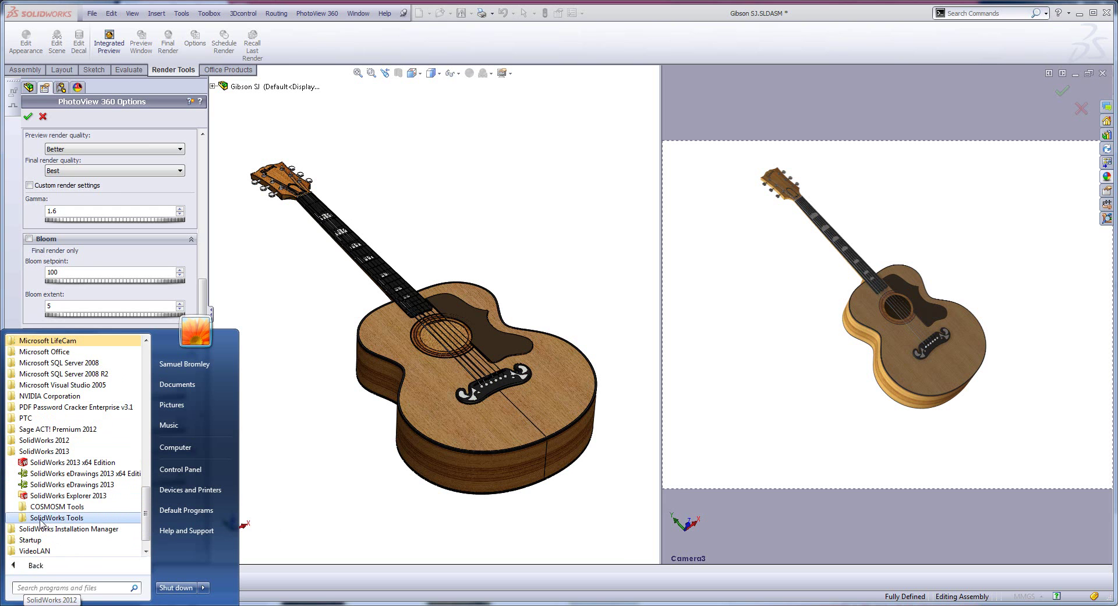
pyautogui.click(54, 517)
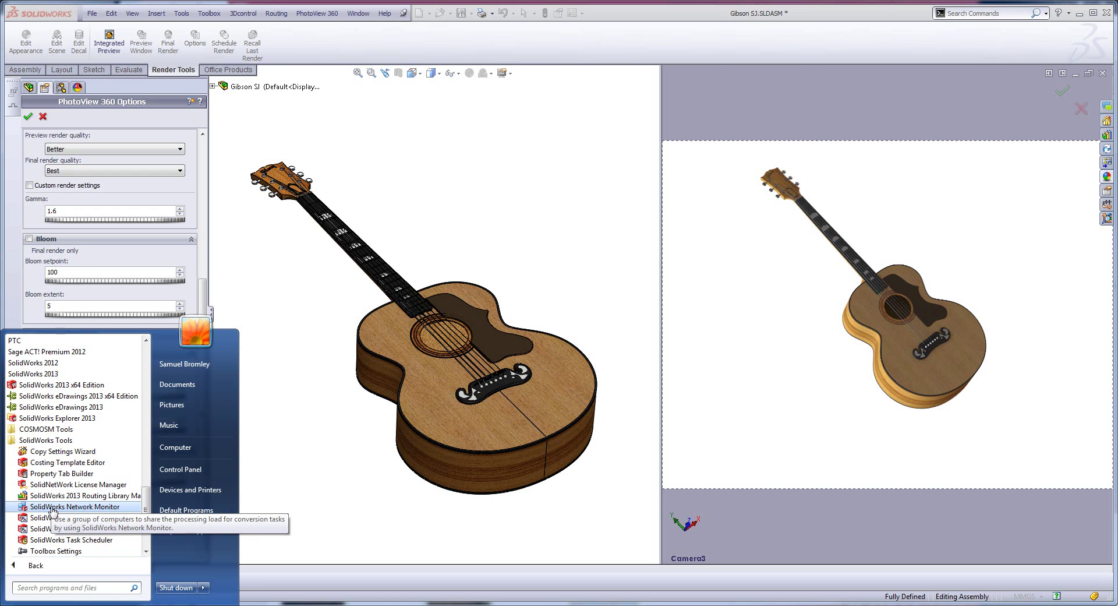
pyautogui.click(53, 507)
# Review the Coordinator and Node Computer roles in the Network Monitor, close it and cancel the PhotoView 360 options
pyautogui.moveTo(471, 140); pyautogui.dragTo(524, 170)
pyautogui.click(372, 243)
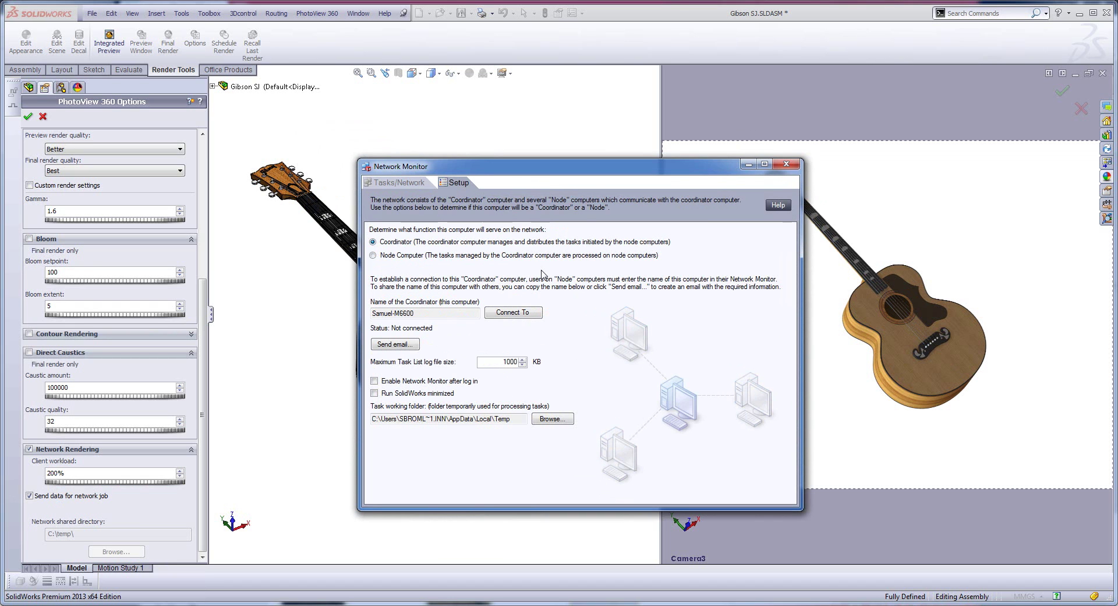
pyautogui.click(376, 256)
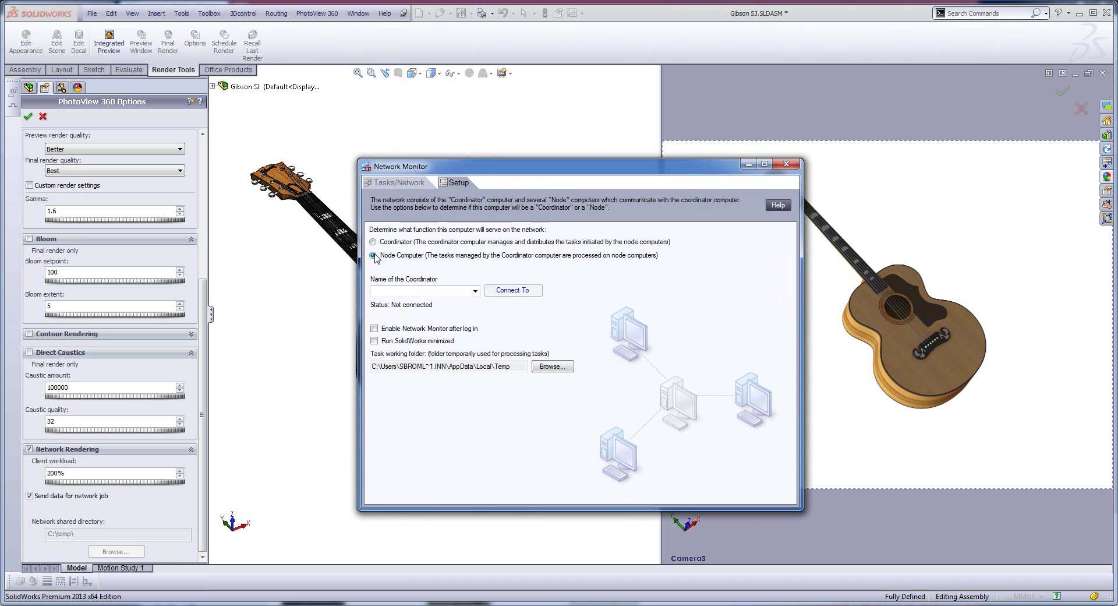
pyautogui.click(410, 293)
pyautogui.click(787, 164)
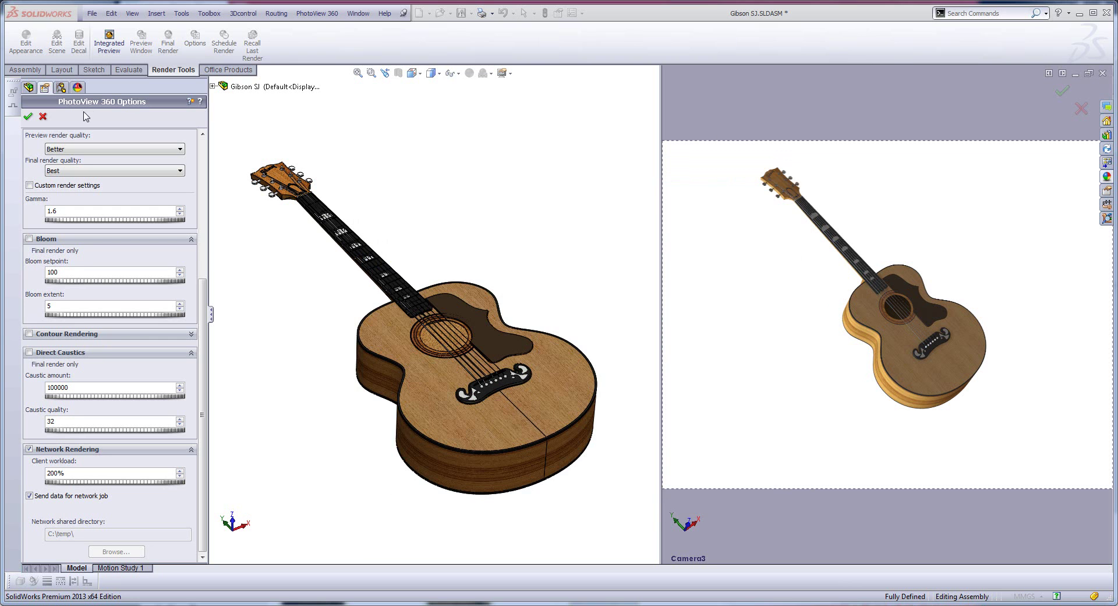
pyautogui.click(43, 116)
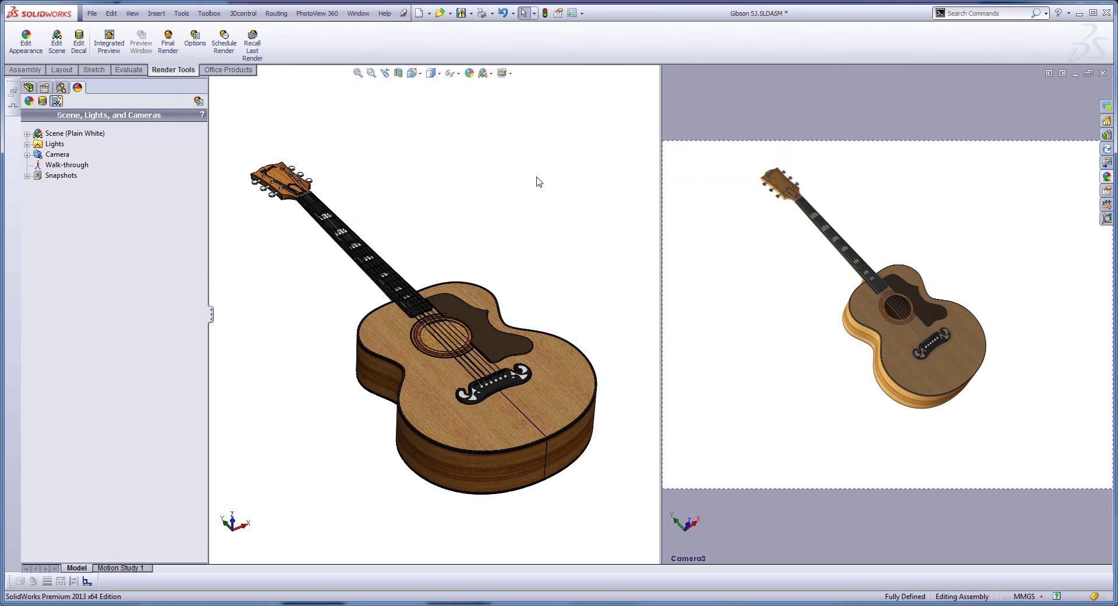
# Switch to the wine glass part and browse the Luxology Appearances folder and the main Appearances folder in the appearance library
pyautogui.hotkey('ctrl', 'Tab')
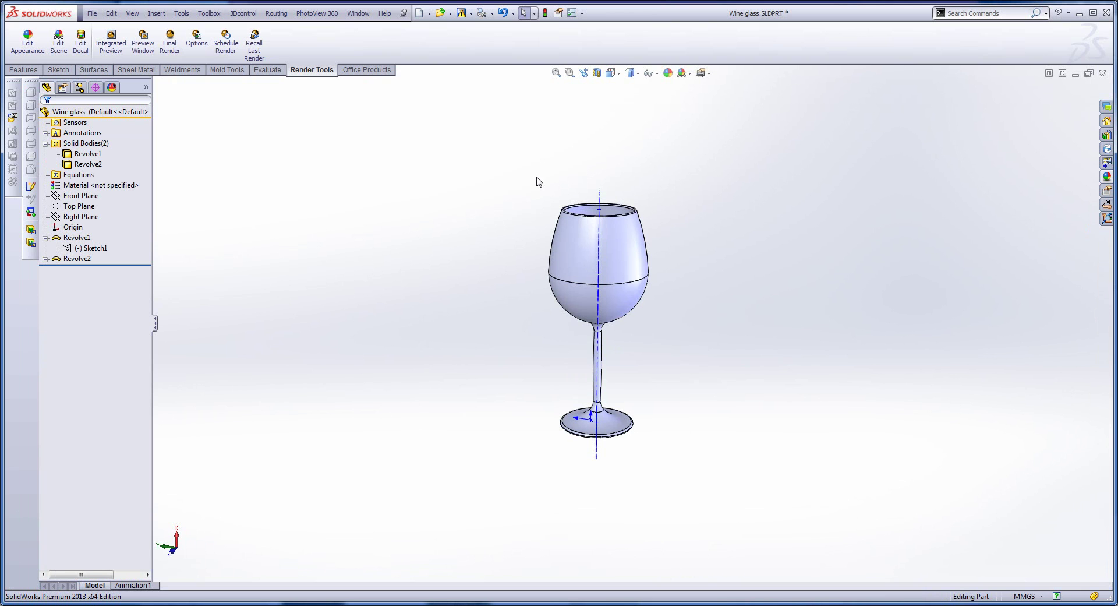
pyautogui.click(1107, 177)
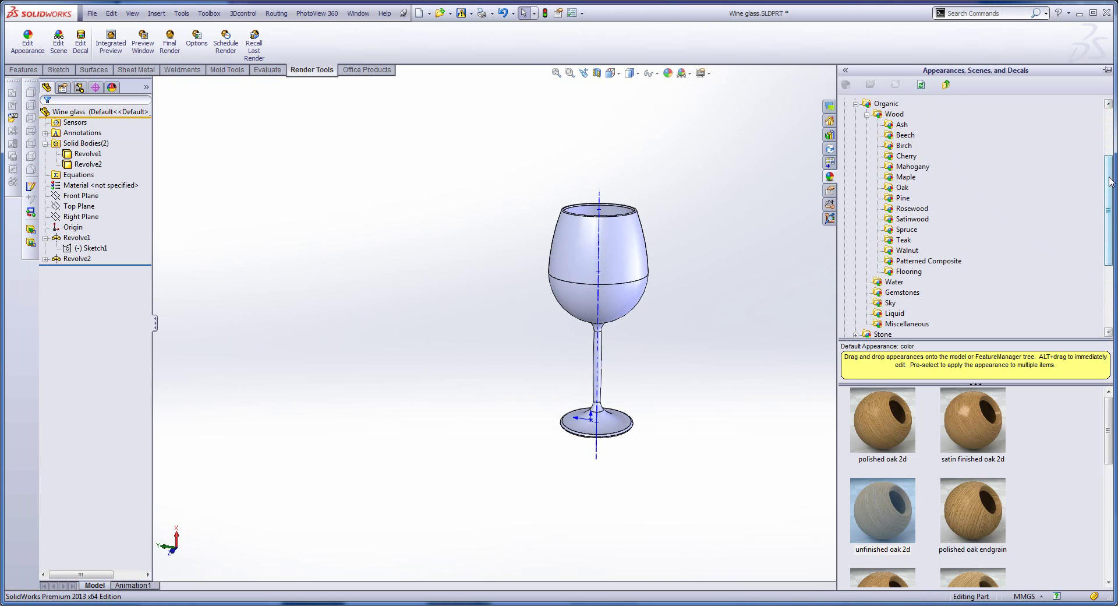
pyautogui.click(855, 104)
pyautogui.click(895, 231)
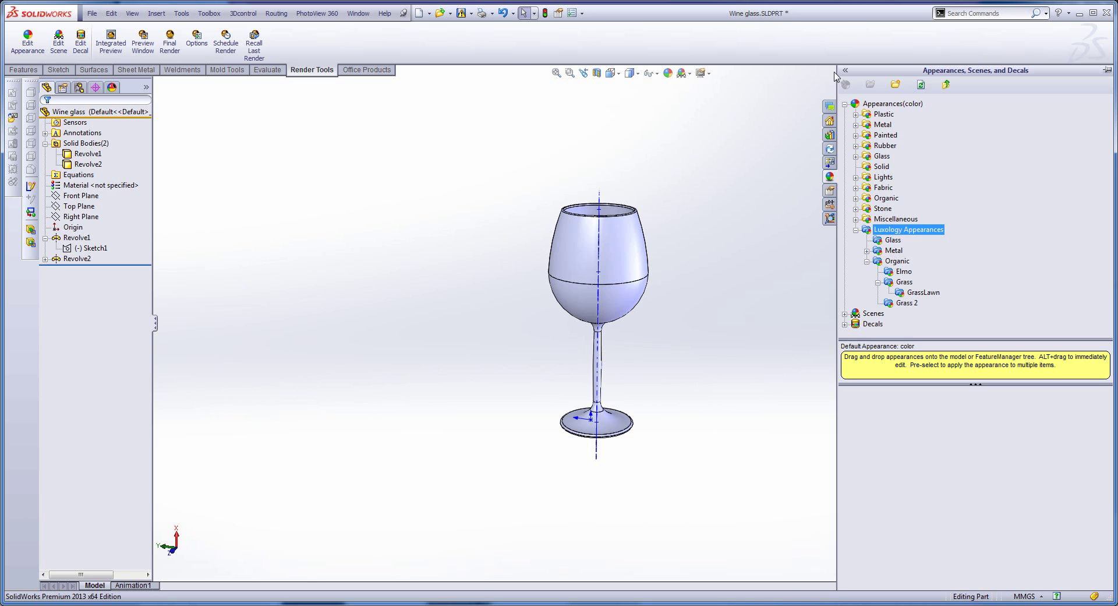
pyautogui.click(876, 104)
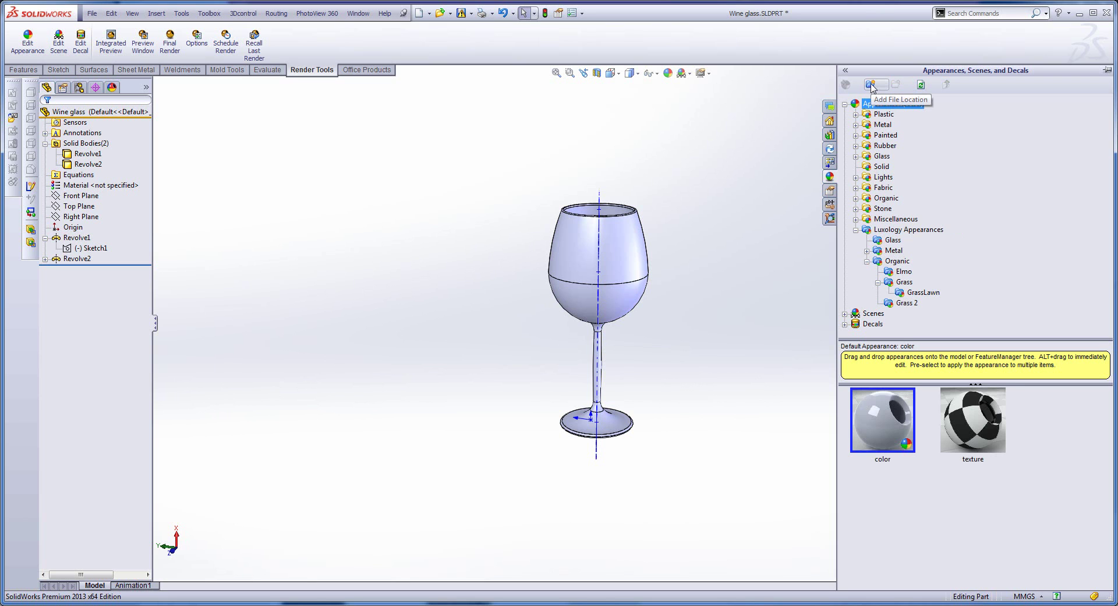
# Apply the Modo Asset: Phys Fresnel TUC appearance from the Luxology Glass folder to the wine glass body
pyautogui.click(892, 232)
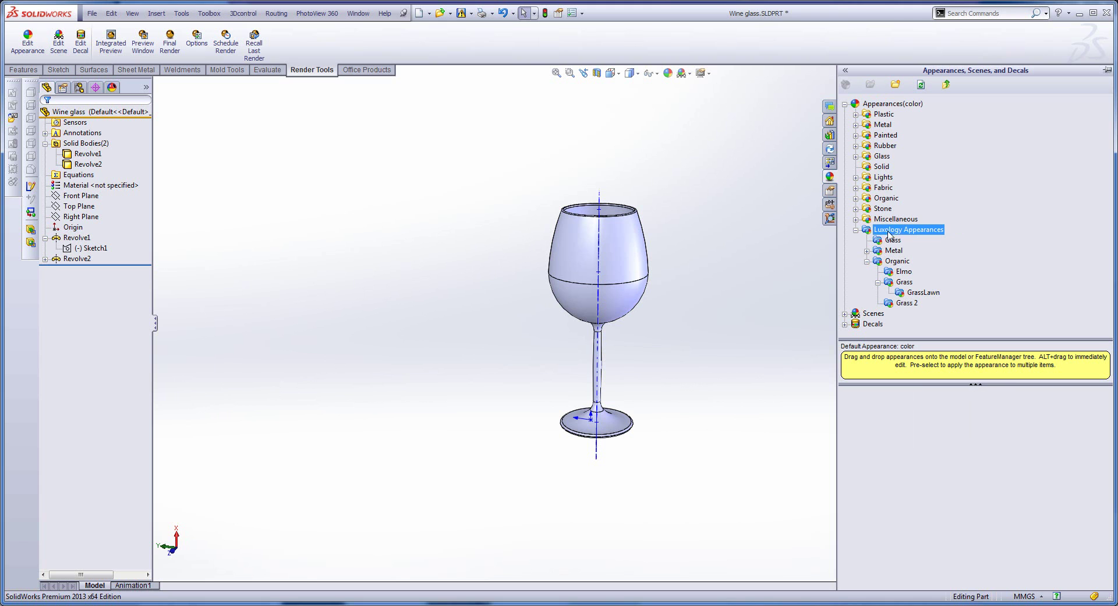
pyautogui.click(893, 239)
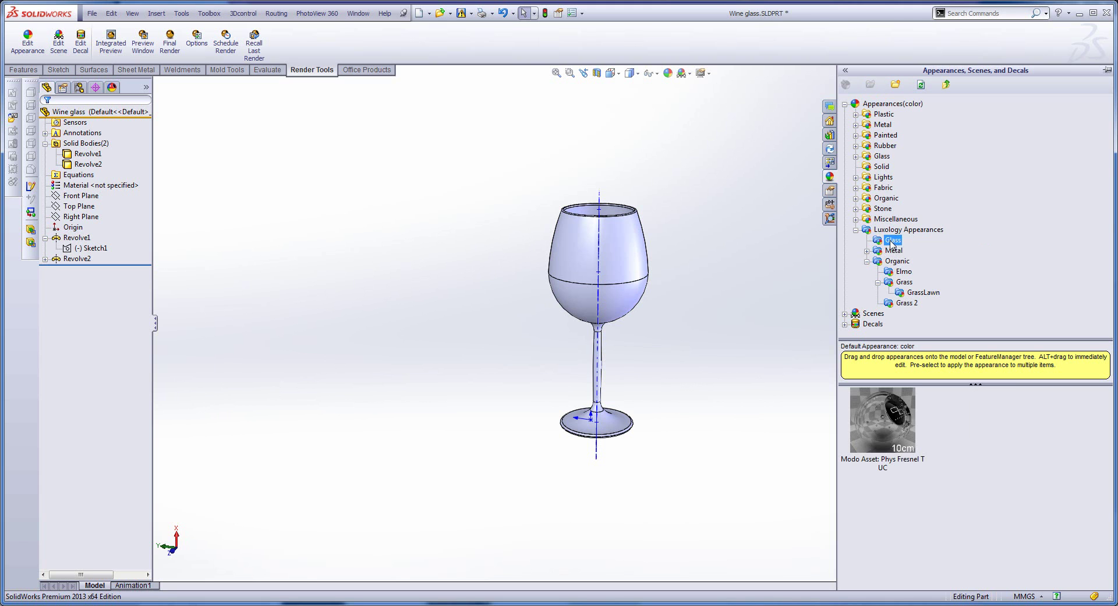
pyautogui.moveTo(888, 429); pyautogui.dragTo(576, 238)
pyautogui.click(576, 230)
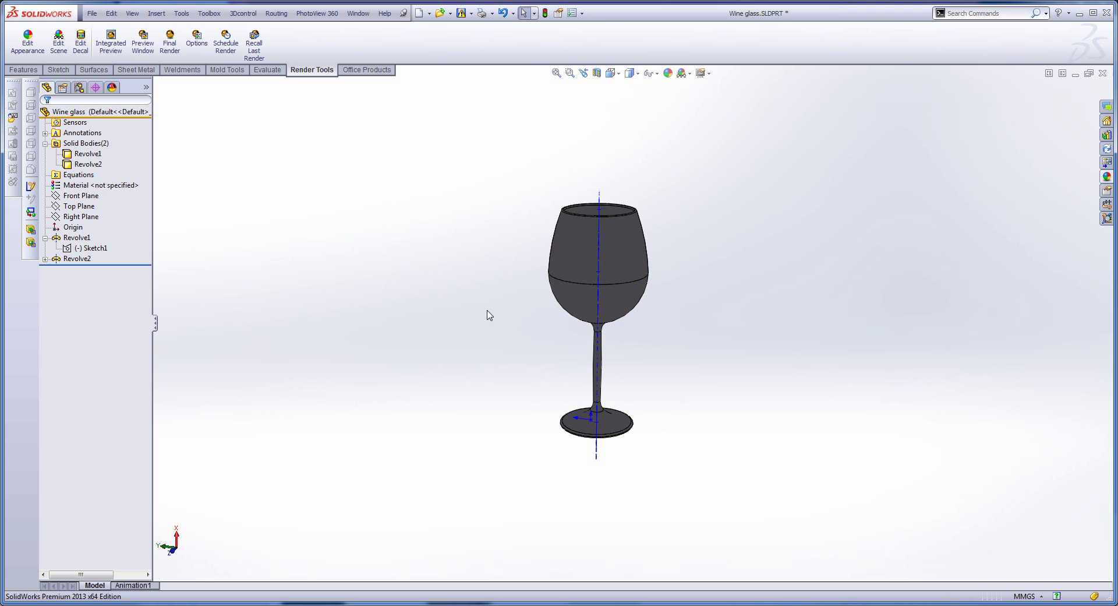
# Open the glass body's appearance for editing, review the Modo material settings and accept them
pyautogui.rightClick(562, 242)
pyautogui.click(627, 204)
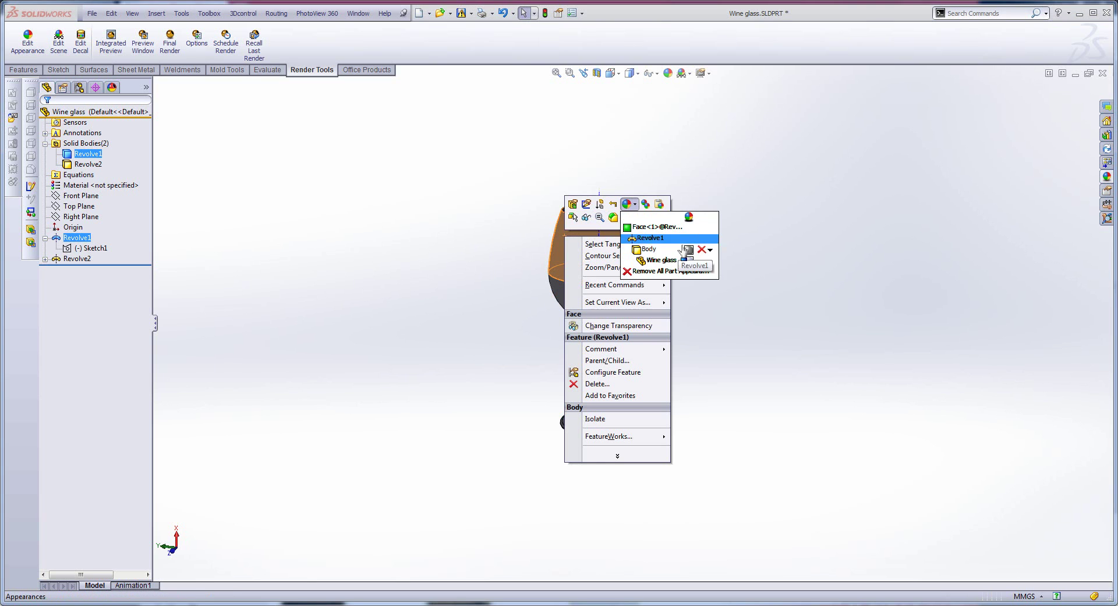
pyautogui.click(649, 249)
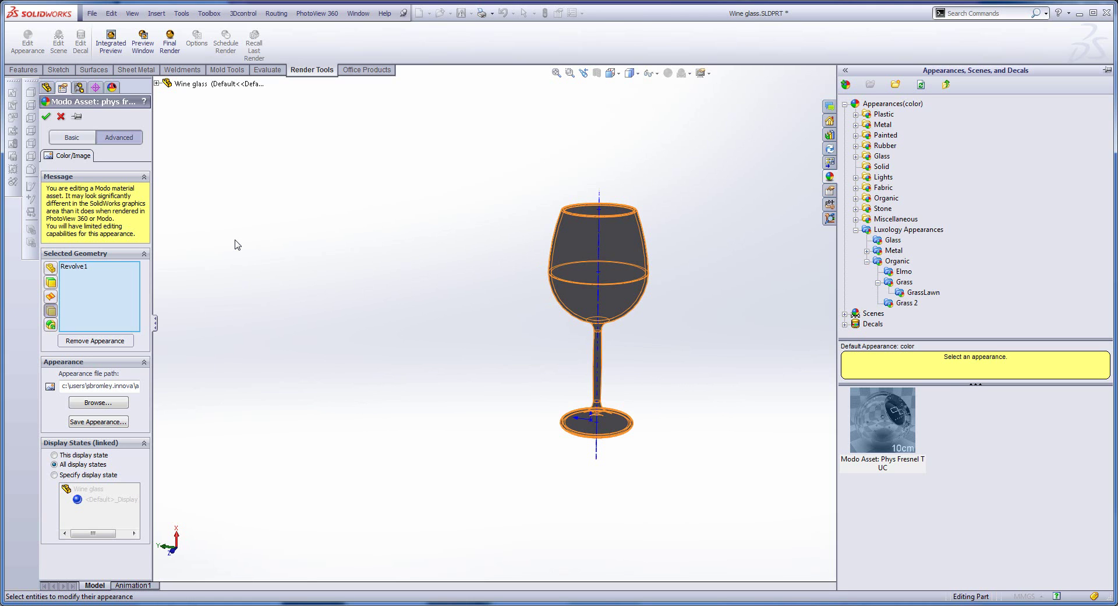
pyautogui.click(46, 116)
# Hide the outer glass body Revolve1 to expose the wine body inside it
pyautogui.moveTo(647, 271); pyautogui.dragTo(624, 243, button='middle')
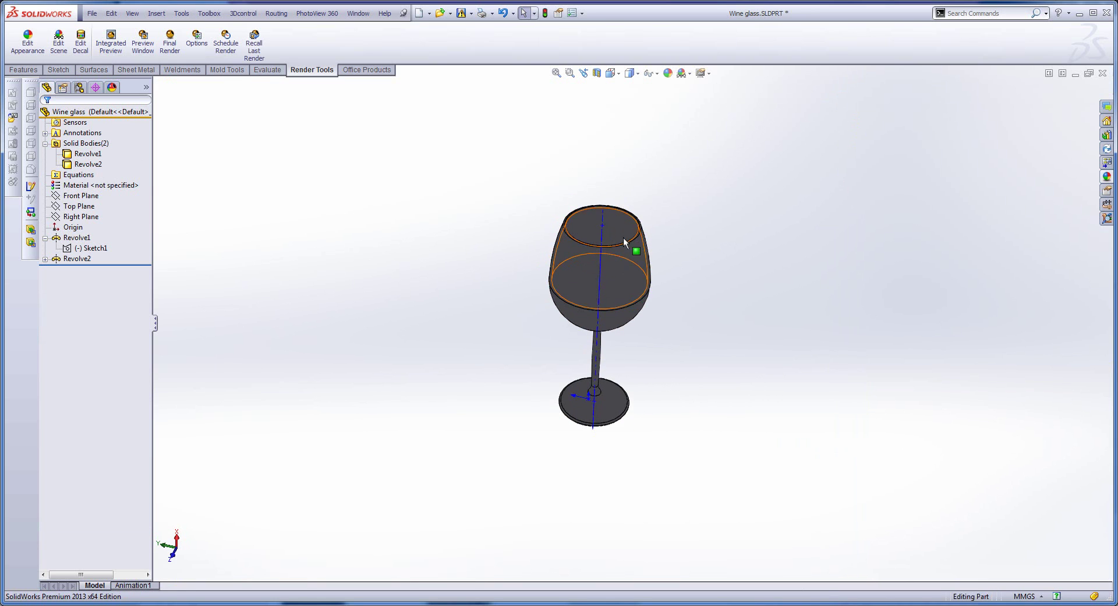
pyautogui.rightClick(623, 235)
pyautogui.click(643, 213)
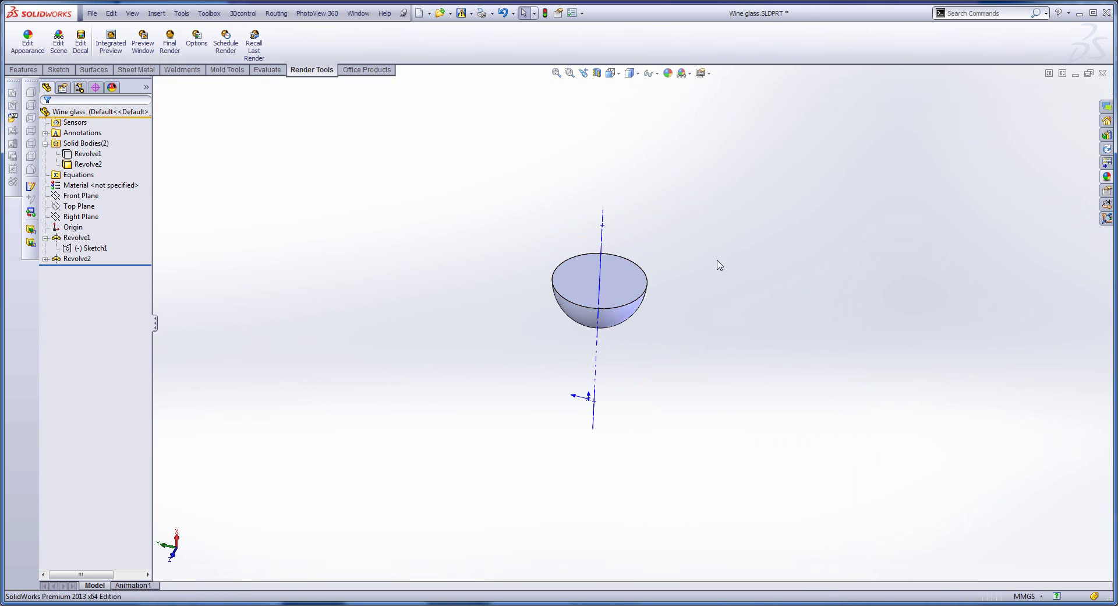
# Apply the Modo Asset: Red-Wine appearance from the Luxology Organic folder to the wine body
pyautogui.moveTo(716, 262); pyautogui.dragTo(621, 267, button='middle')
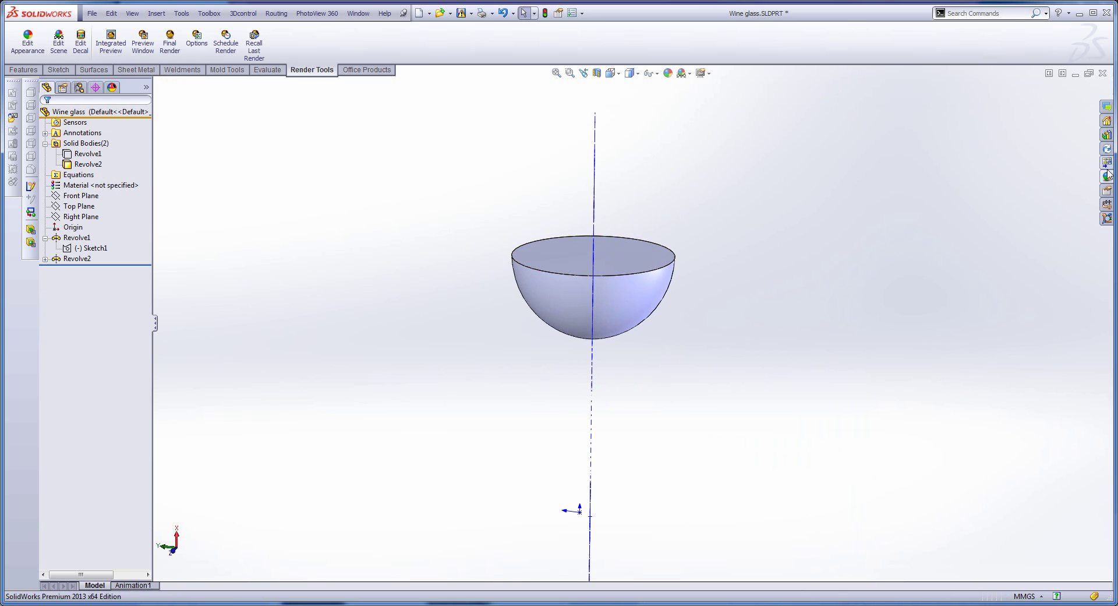
pyautogui.click(1106, 176)
pyautogui.click(897, 261)
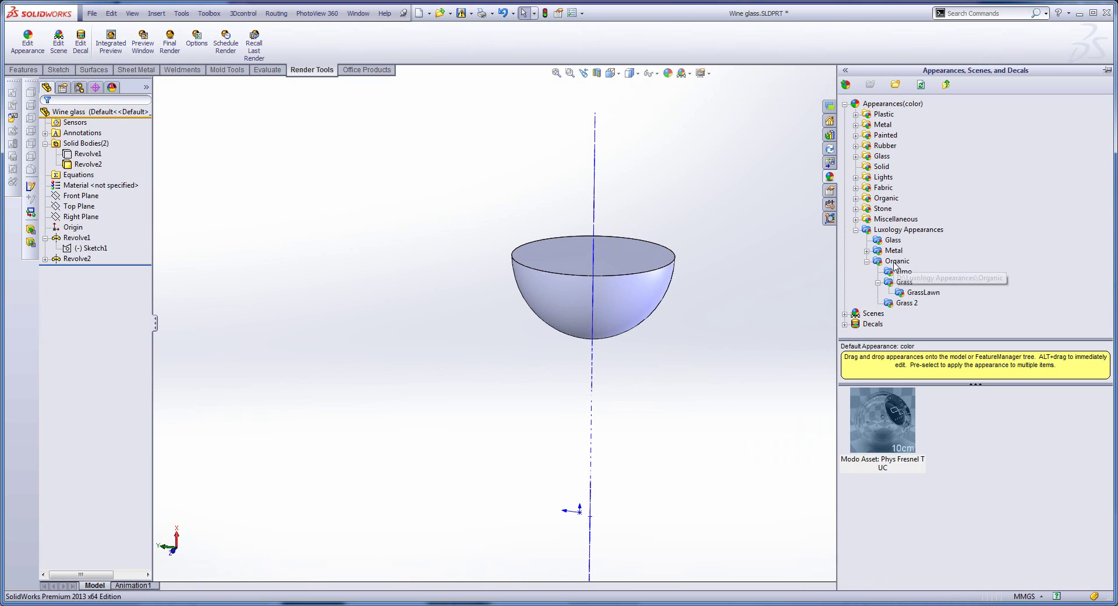
pyautogui.moveTo(897, 423)
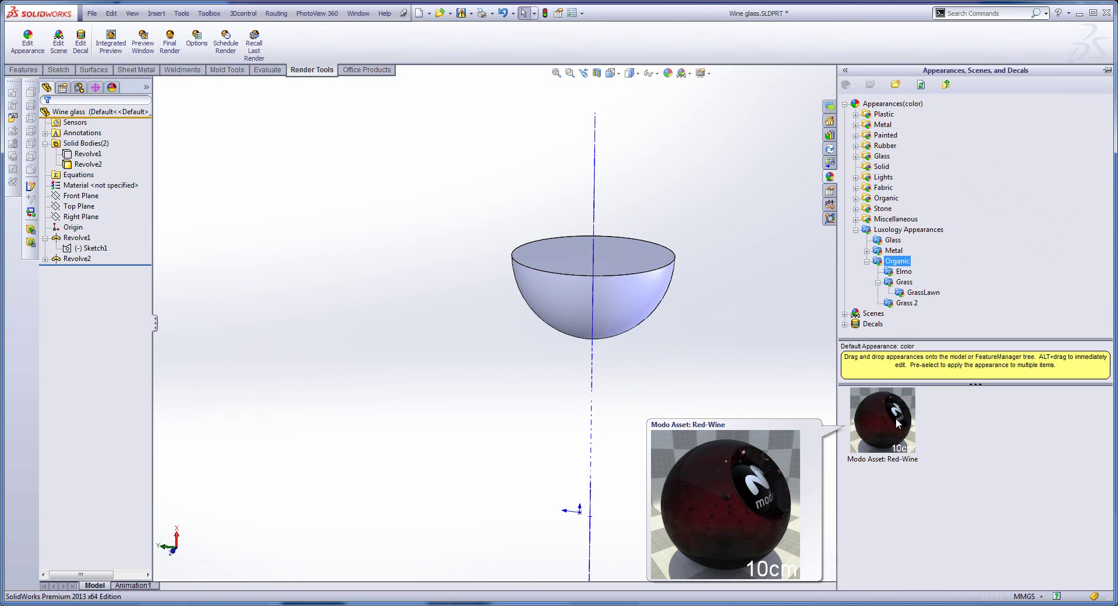
pyautogui.moveTo(896, 423); pyautogui.dragTo(552, 289)
pyautogui.click(554, 294)
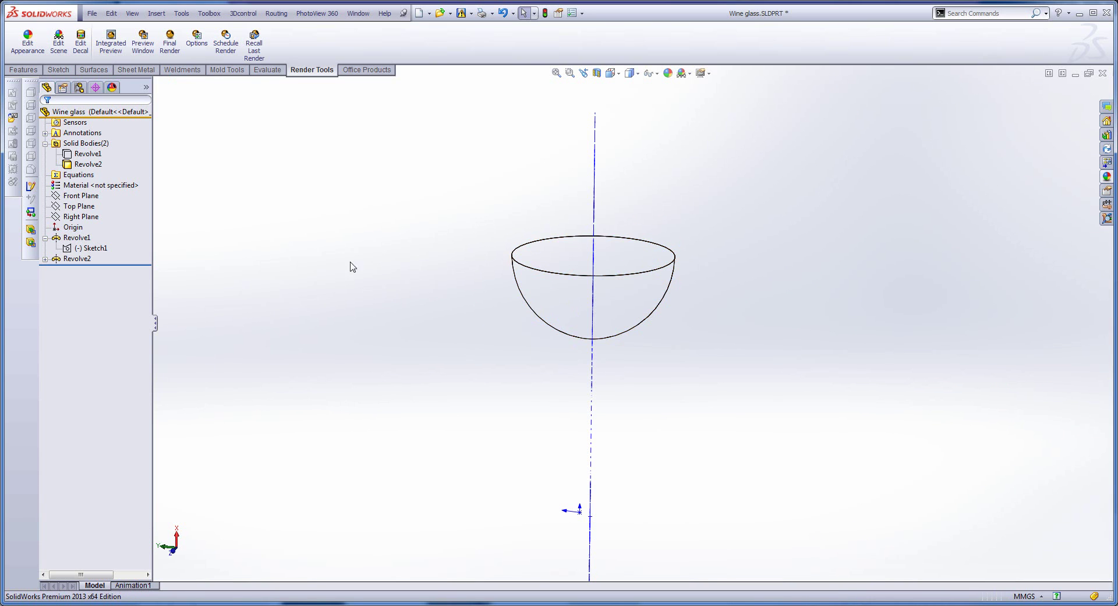
# Show the glass body Revolve1 again and check the view settings for shadows, ambient occlusion and perspective
pyautogui.click(87, 154)
pyautogui.click(467, 320)
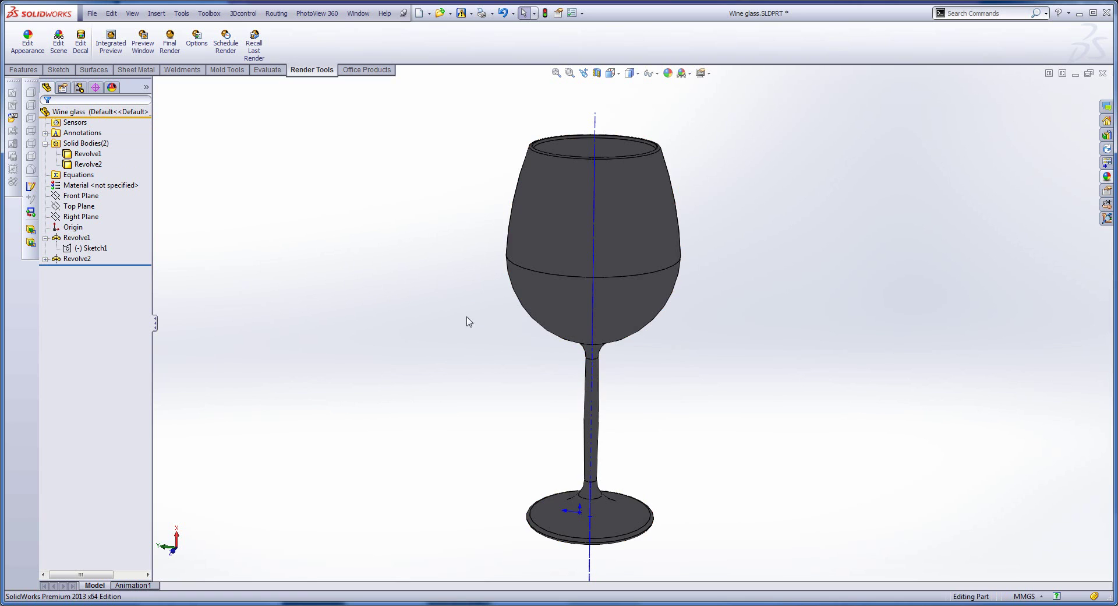
pyautogui.click(707, 74)
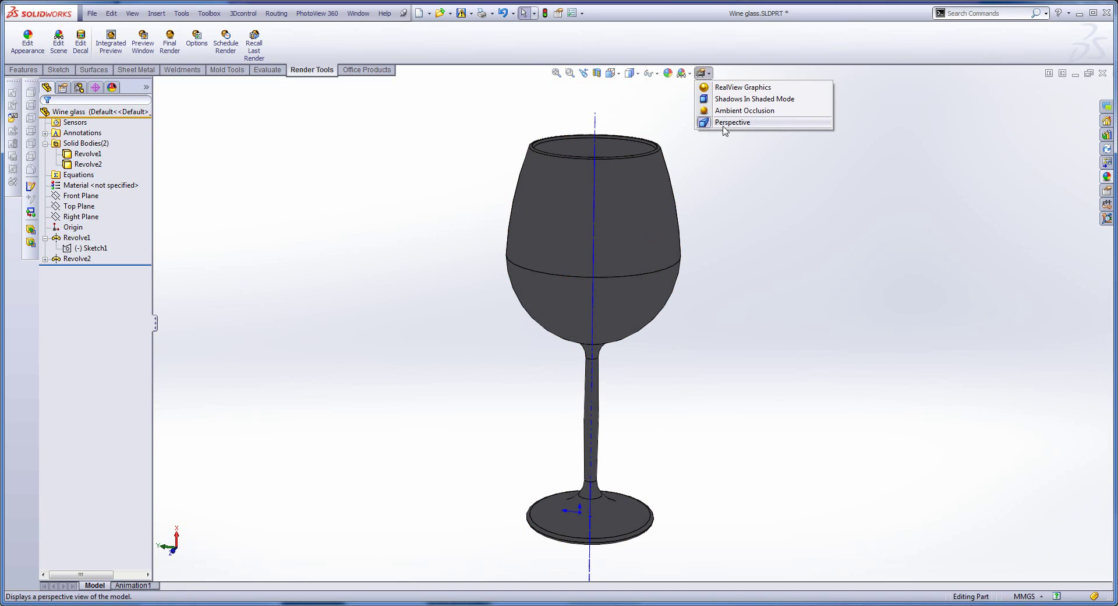
pyautogui.click(362, 205)
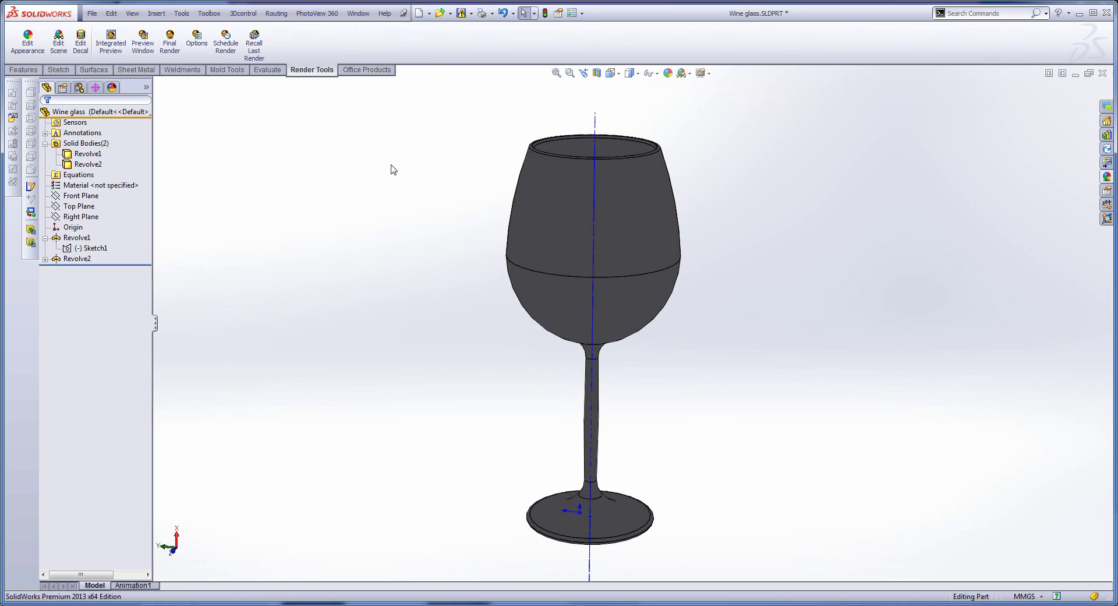
# Run a final render of the filled wine glass and examine the rendered image at 200% zoom
pyautogui.click(167, 45)
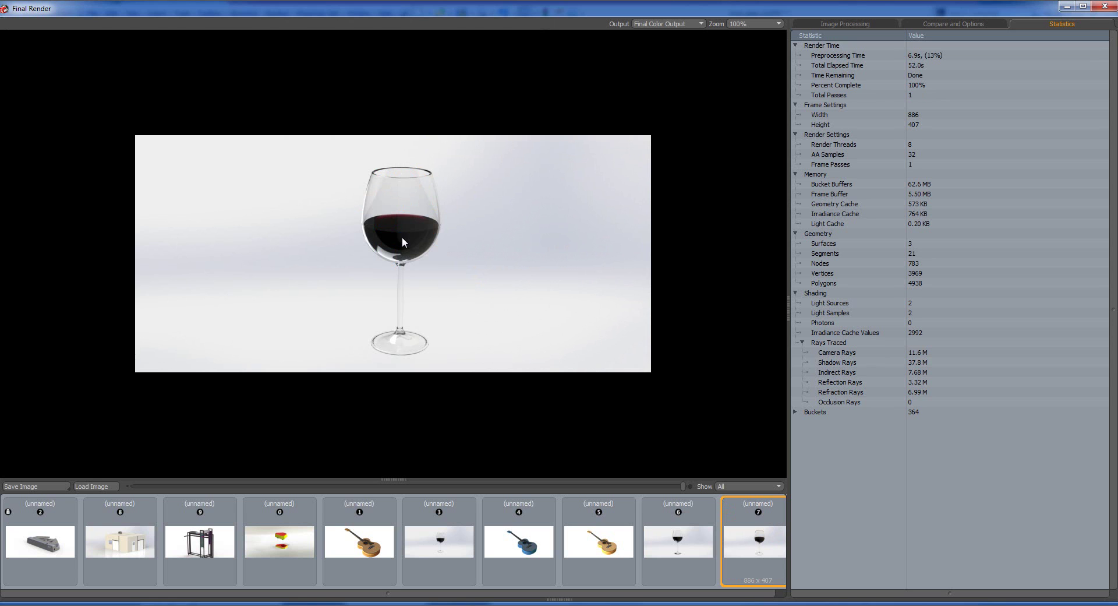
pyautogui.scroll(-1, 402, 239)
pyautogui.scroll(2, 402, 239)
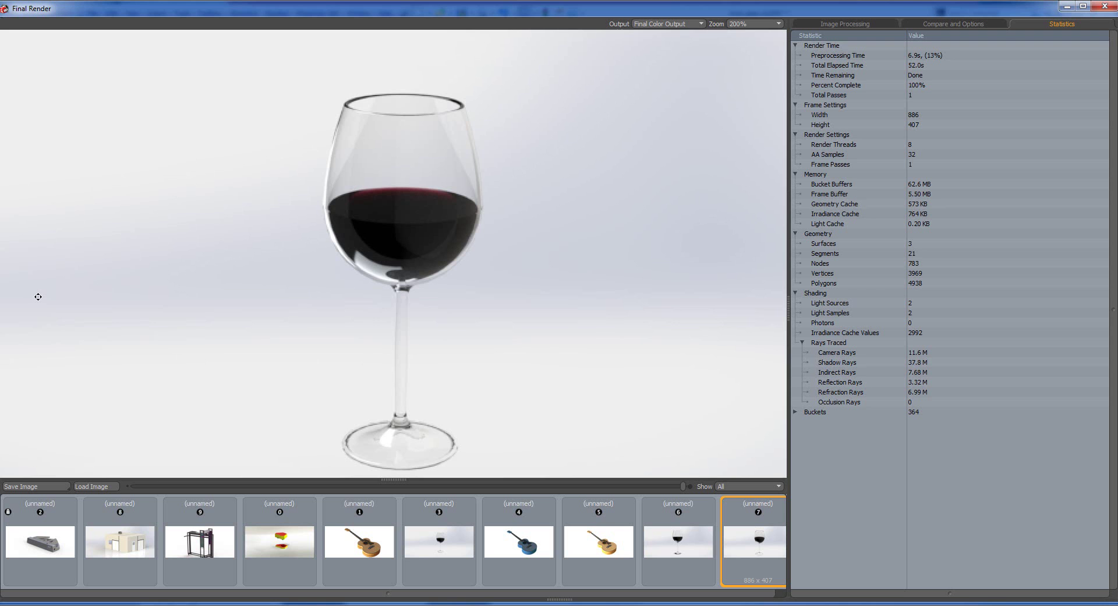
pyautogui.moveTo(232, 604)
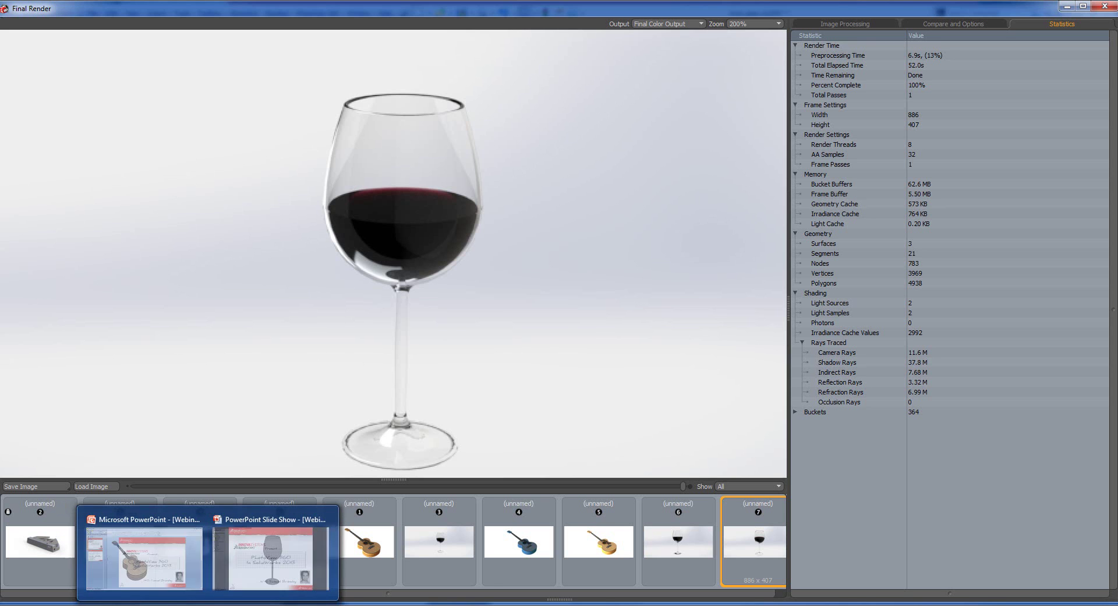